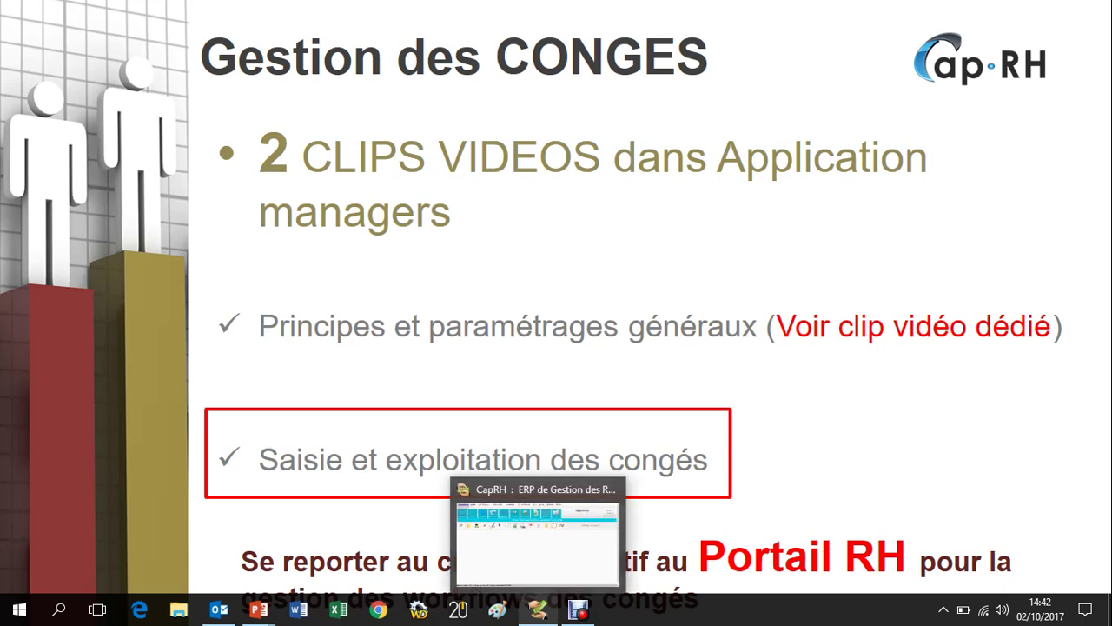
Switch to CapRH, open the leave entry screen and limit the annual leave list to current records only
left_click(538, 610)
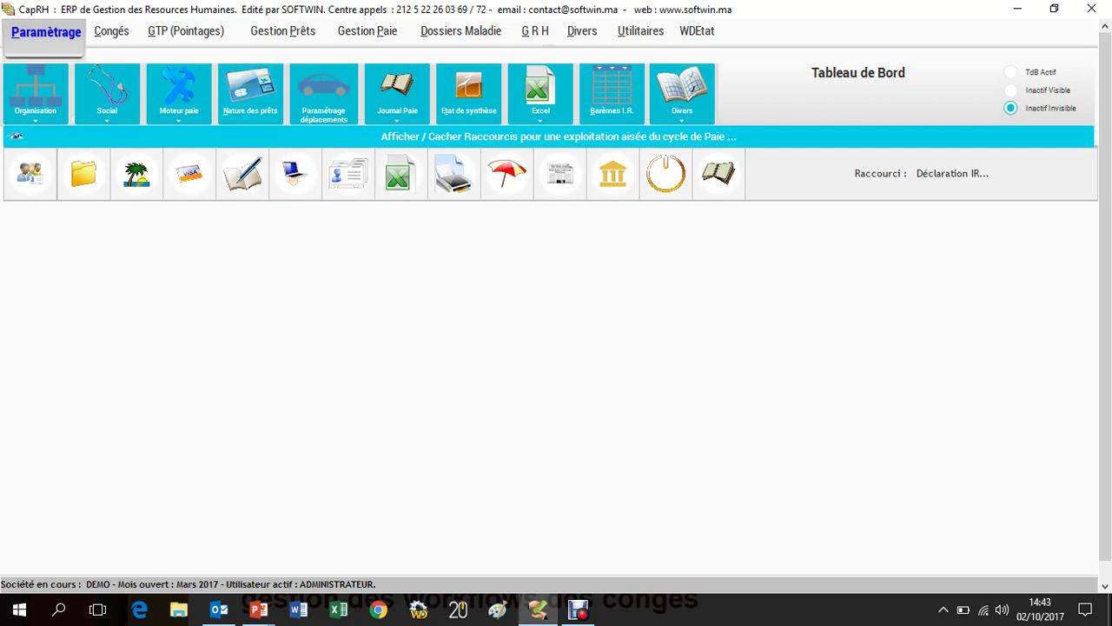
left_click(113, 32)
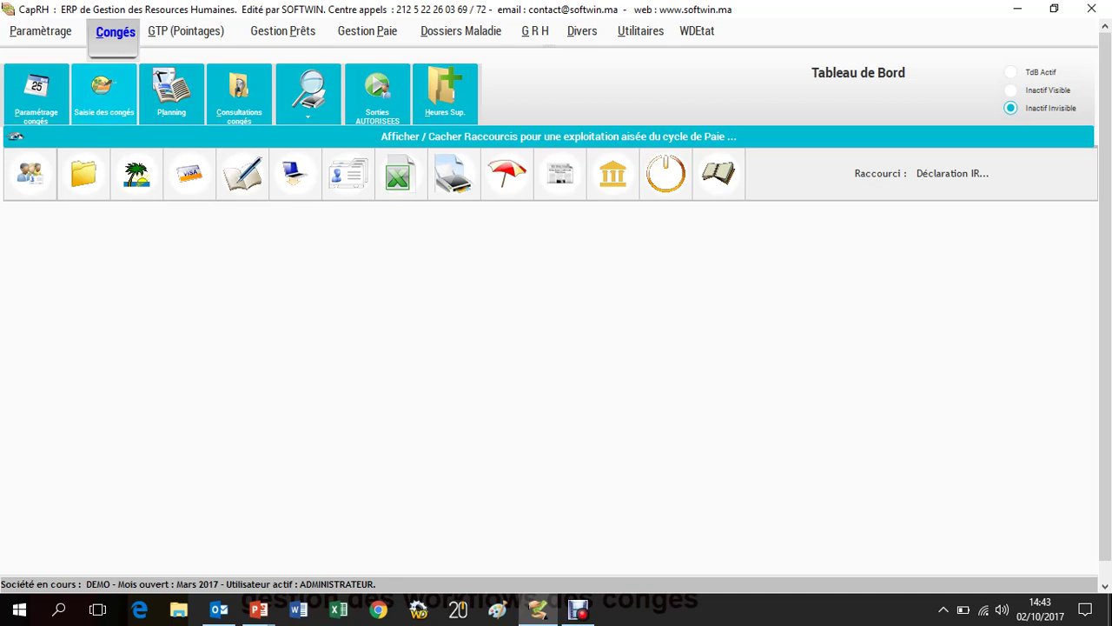
left_click(104, 94)
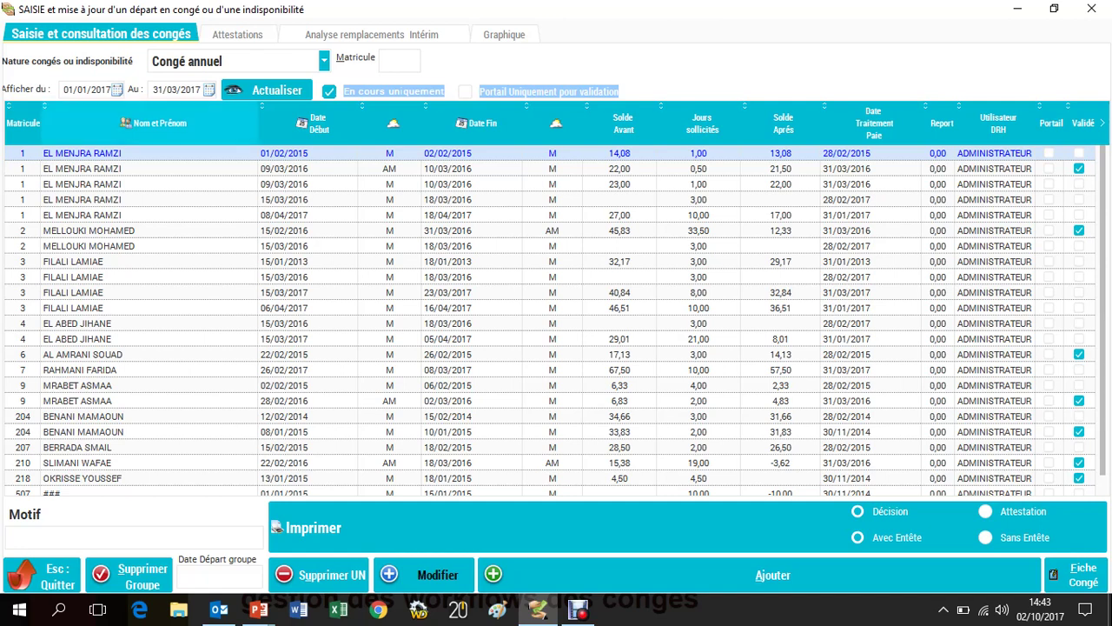
left_click(330, 91)
key("space")
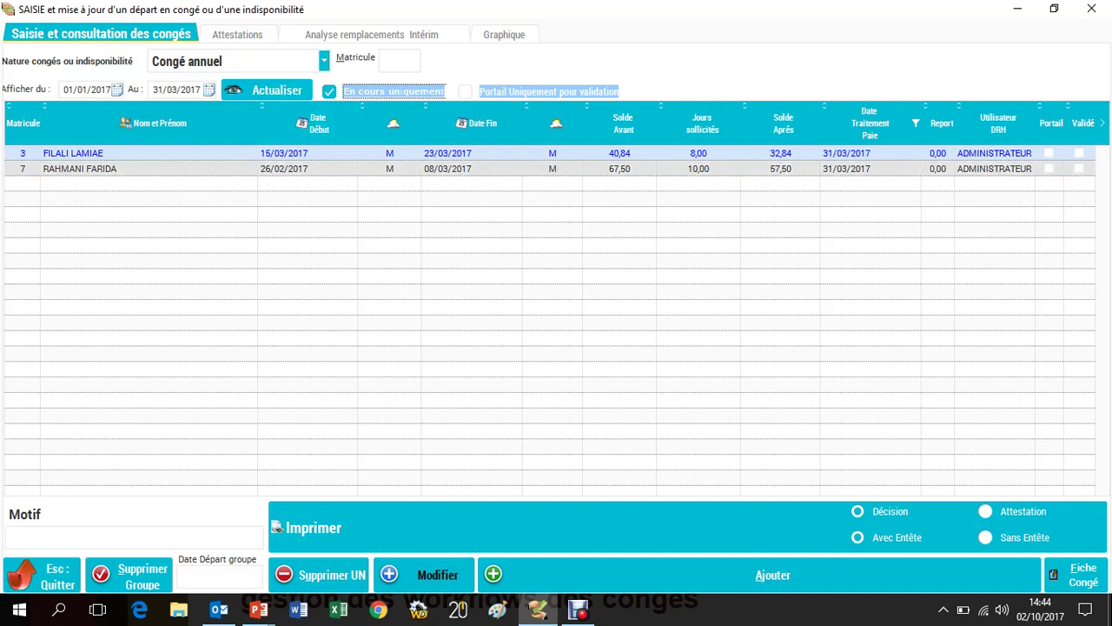
Filter the leave list by CONGE MALADIE PRELEVE, followed by the Toutes option to list every leave type
left_click(323, 59)
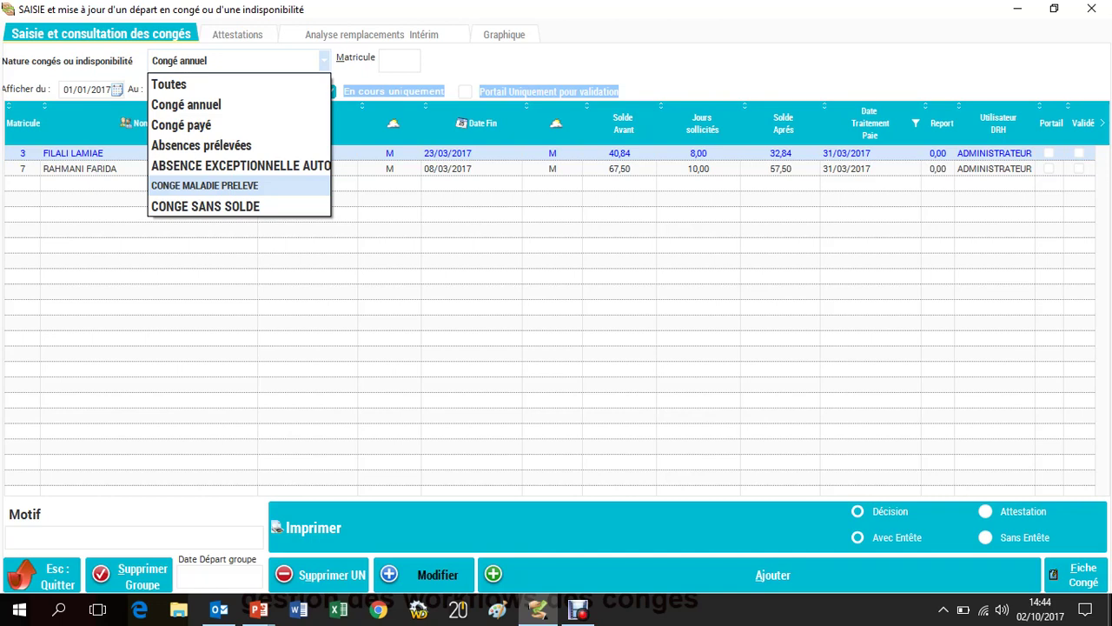
key("Return")
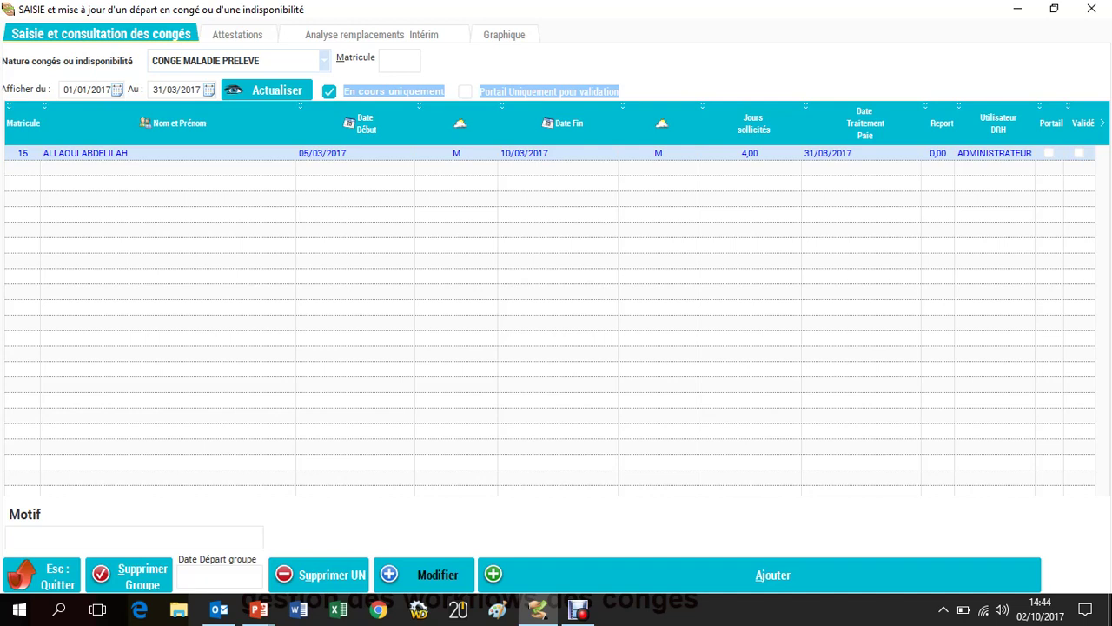
left_click(324, 61)
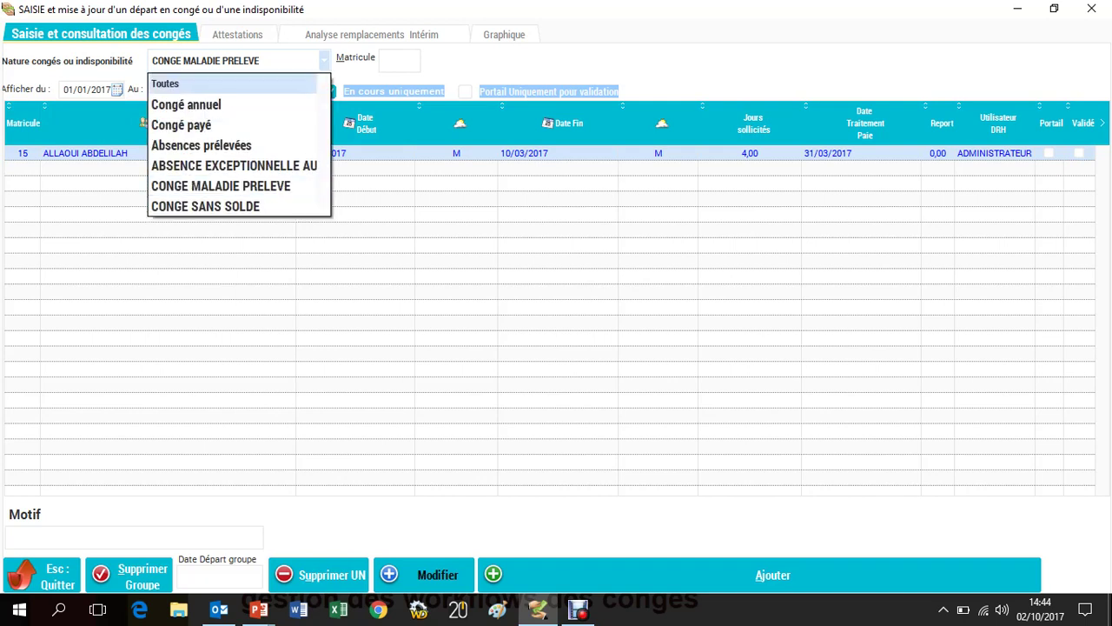
left_click(168, 84)
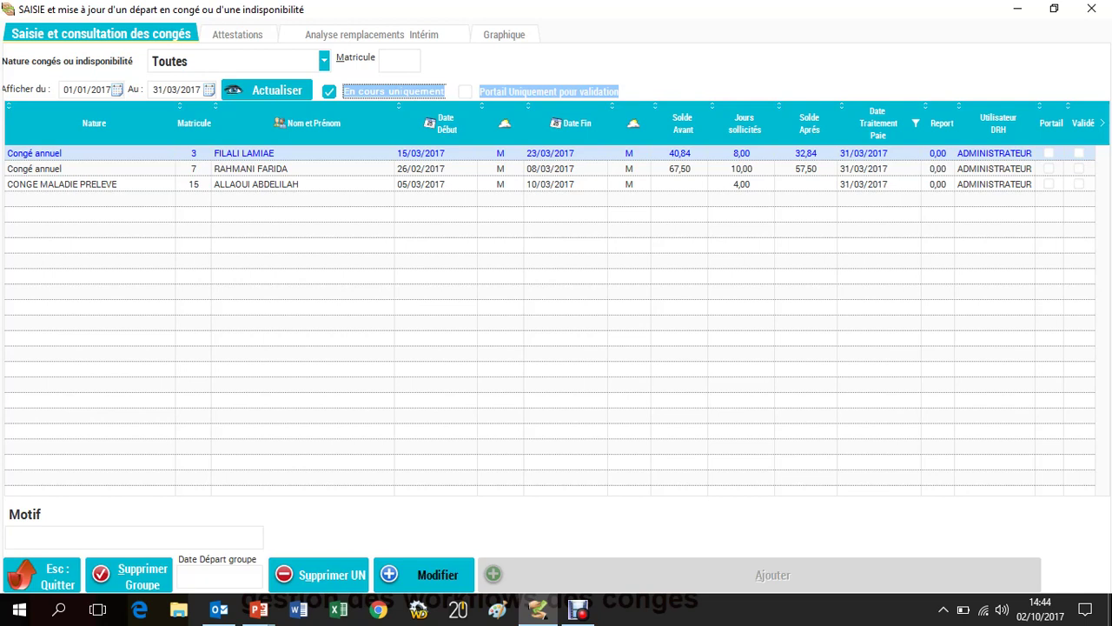
Examine each leave record in the combined list, comparing the annual leave rows with the sick leave row
left_click(365, 184)
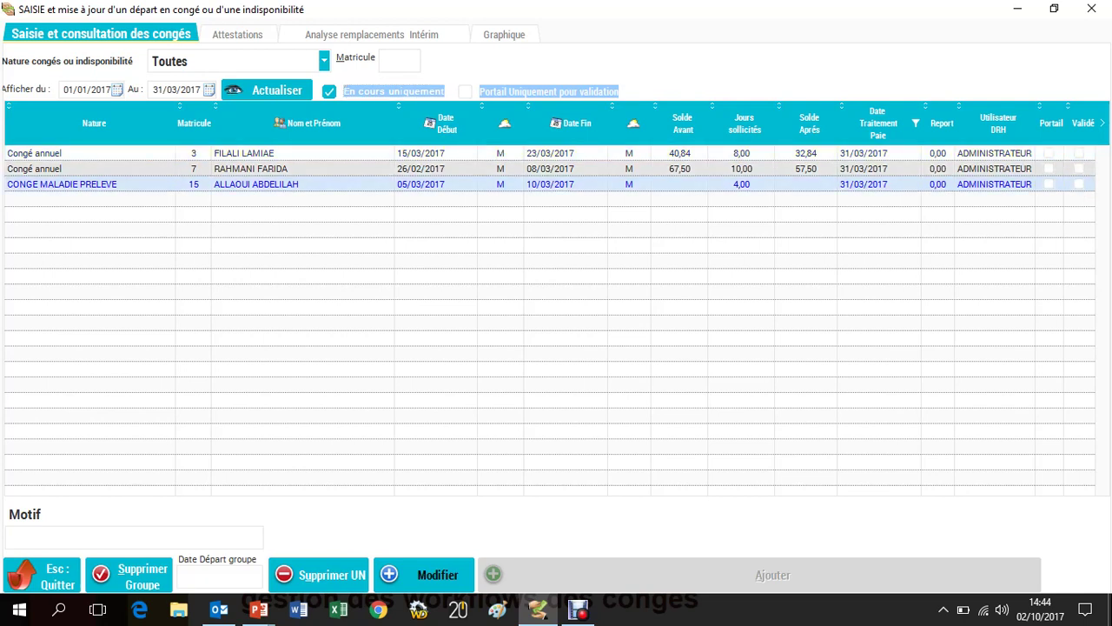
left_click(365, 169)
left_click(365, 153)
left_click(365, 168)
left_click(365, 184)
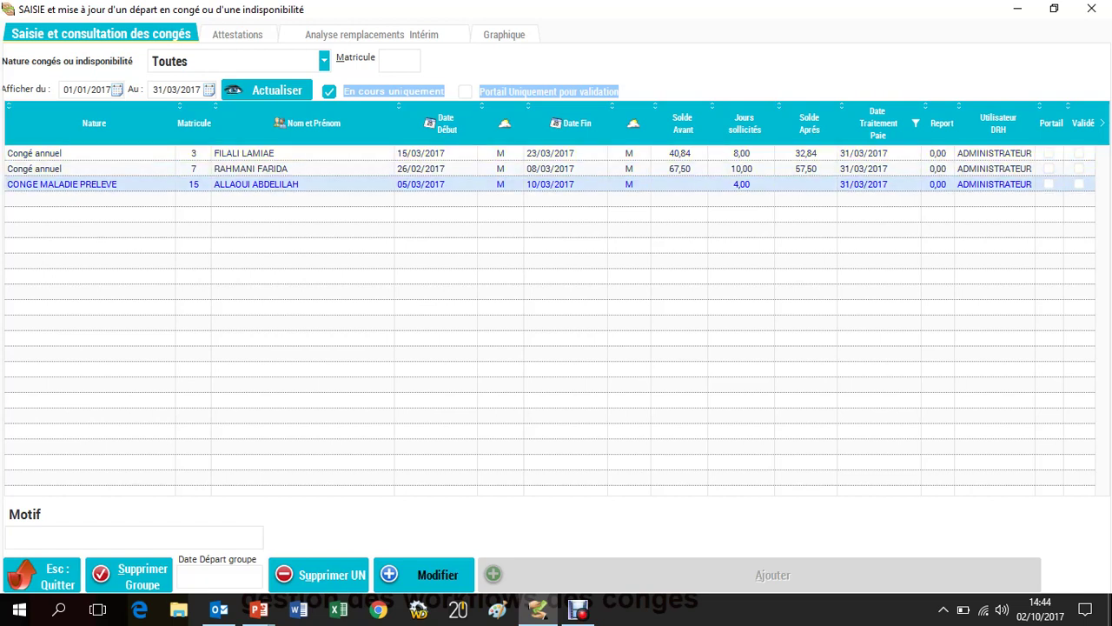
left_click(365, 169)
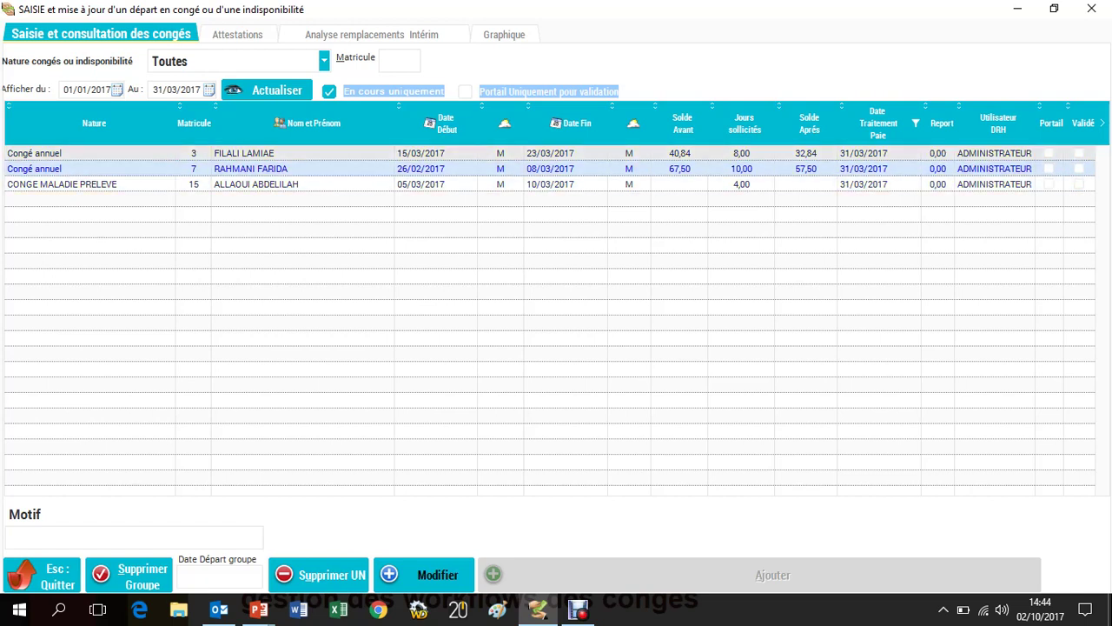
left_click(365, 153)
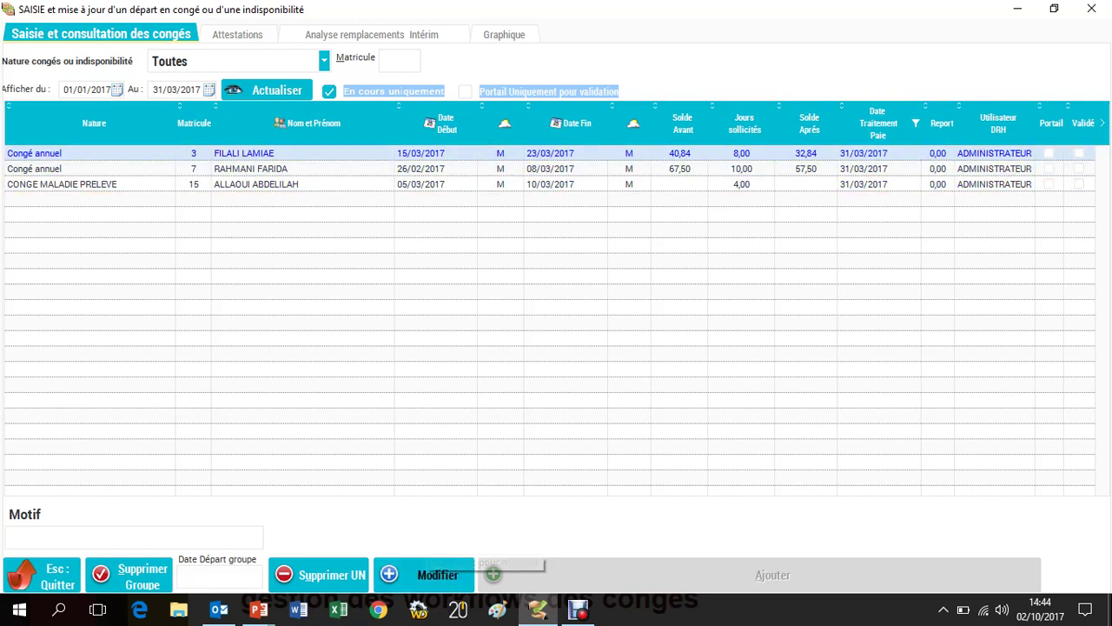
Filter the list back to Congé annuel and preview the printed leave decision for the first listed employee
left_click(234, 61)
left_click(198, 104)
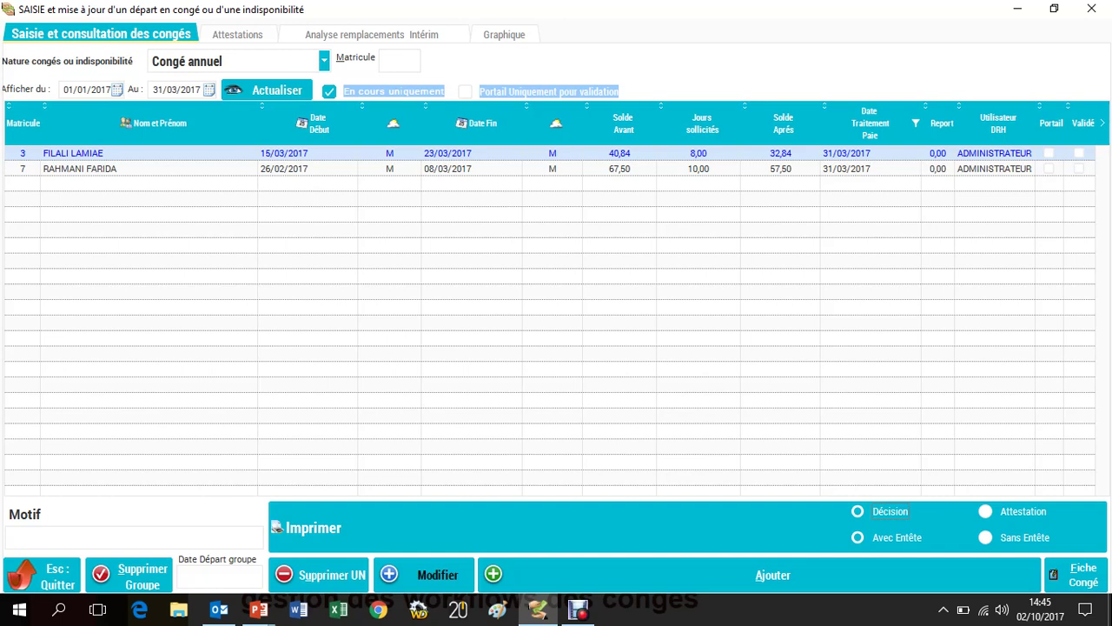
left_click(308, 527)
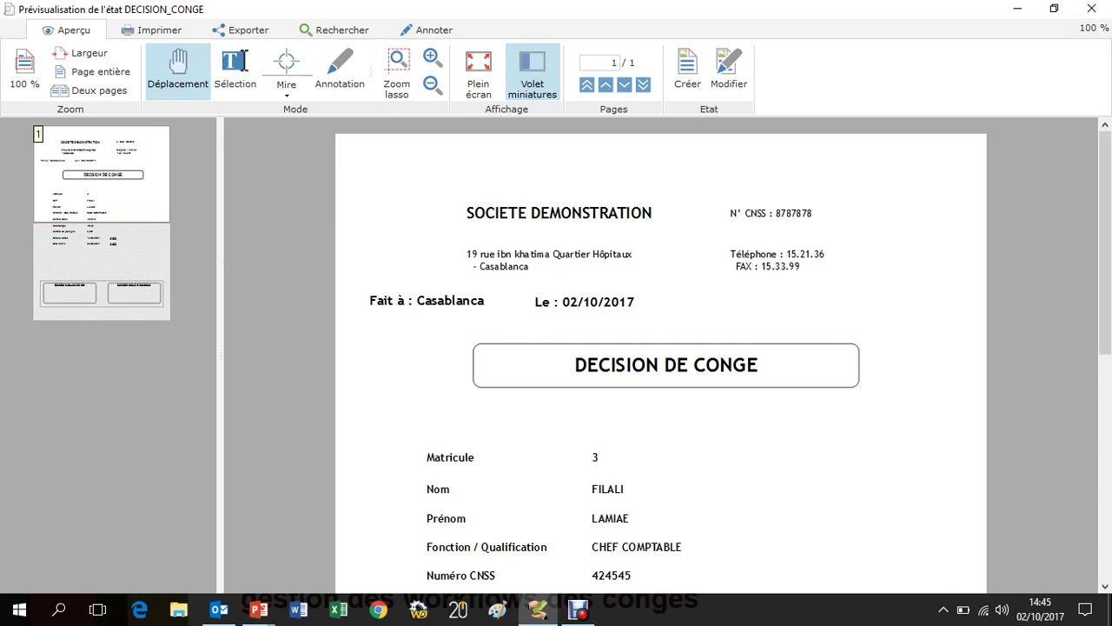
scroll(661, 356, "down", 1)
scroll(661, 356, "down", 2)
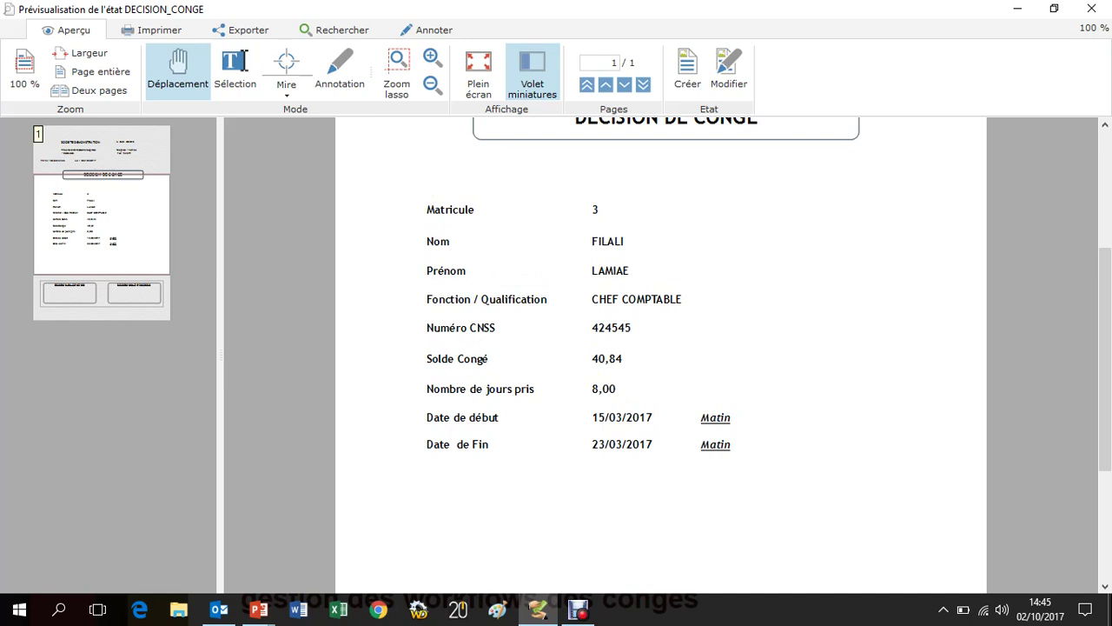
scroll(661, 357, "up", 1)
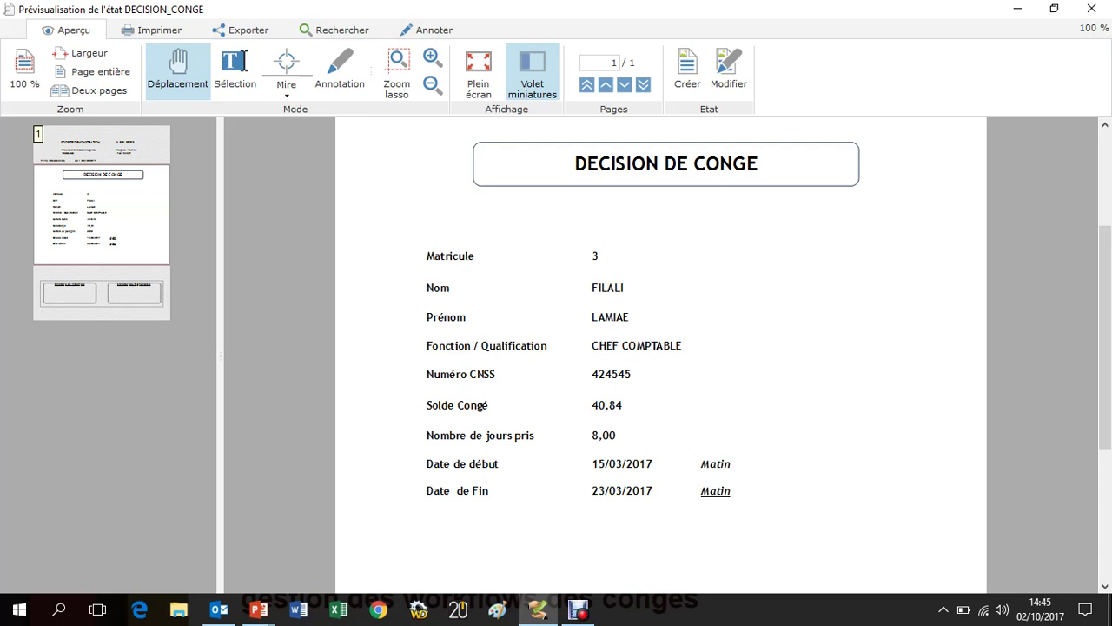
scroll(660, 356, "up", 1)
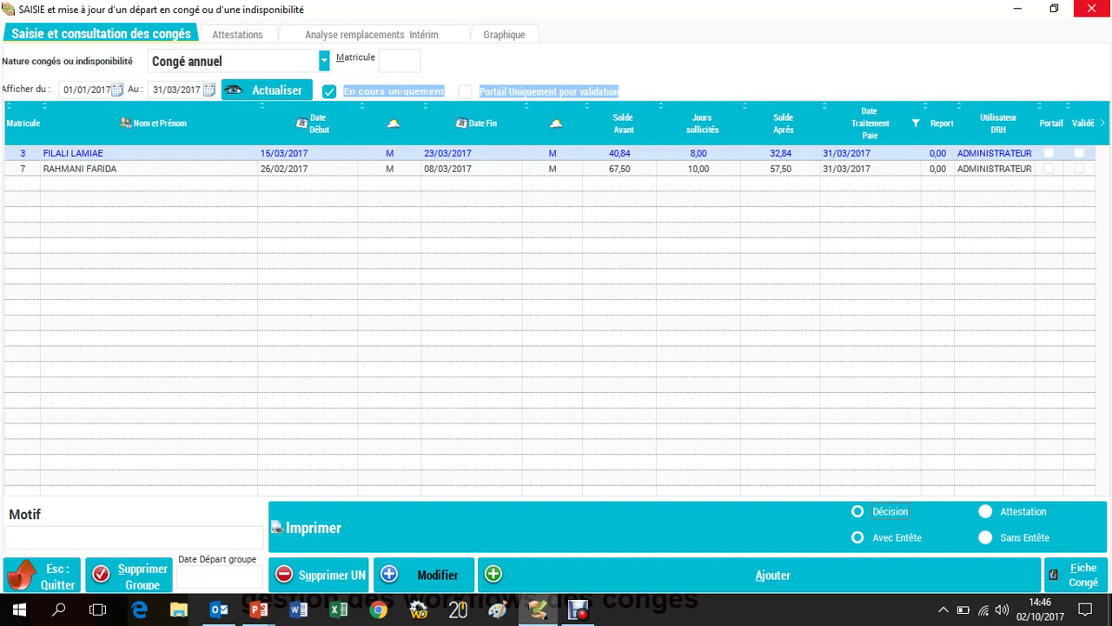
Start a new individual annual leave entry and choose the eleventh employee in the collaborator search list
left_click(744, 574)
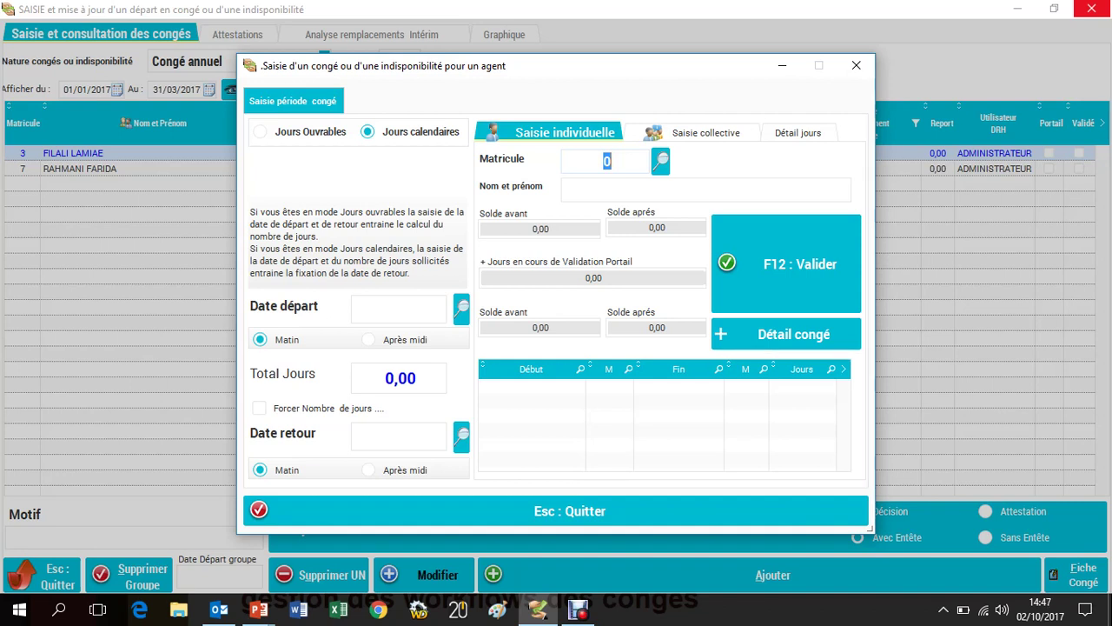
key("F12")
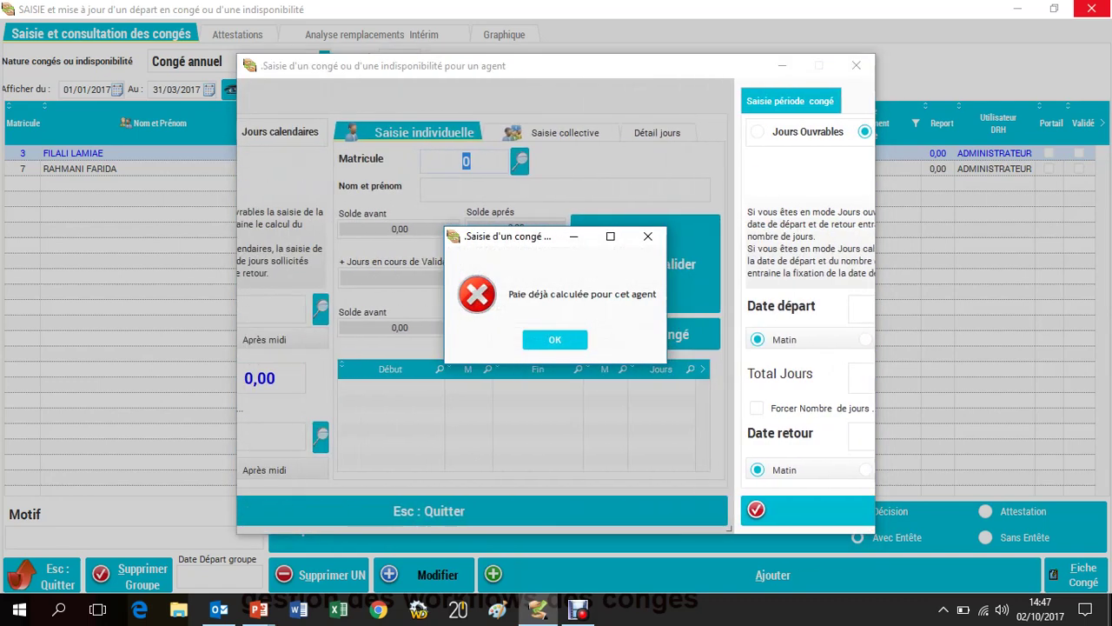
key("Return")
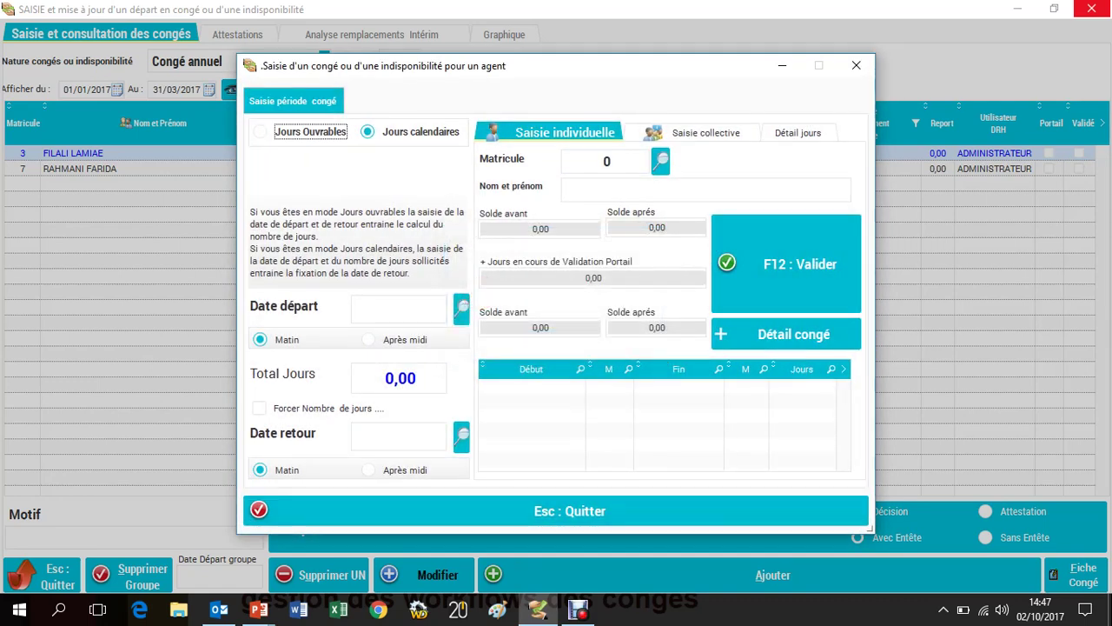
left_click(421, 132)
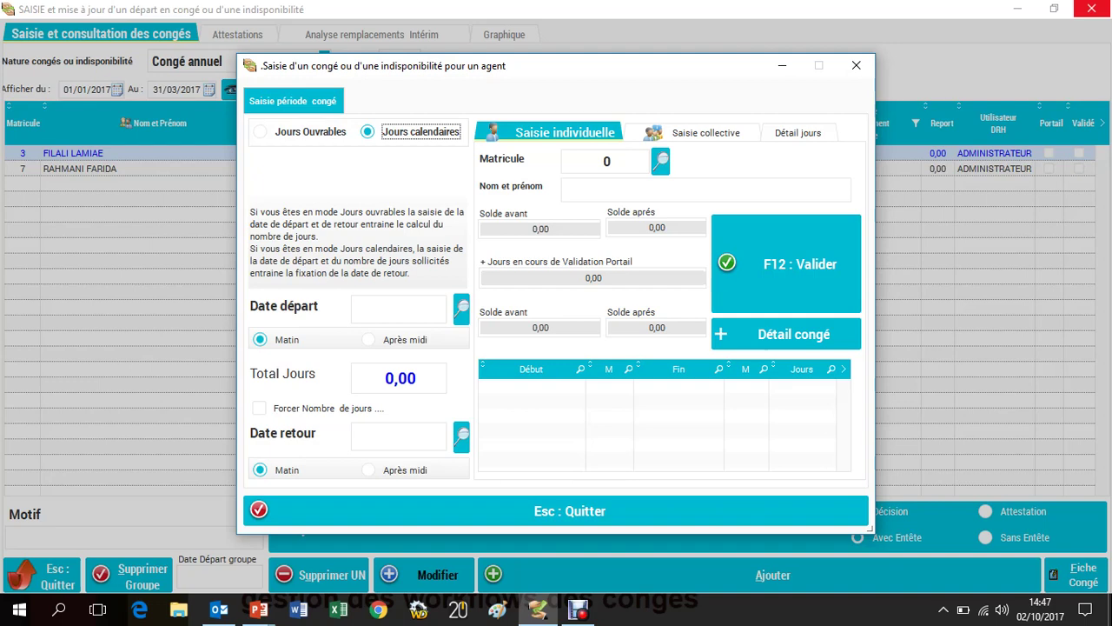
left_click(662, 161)
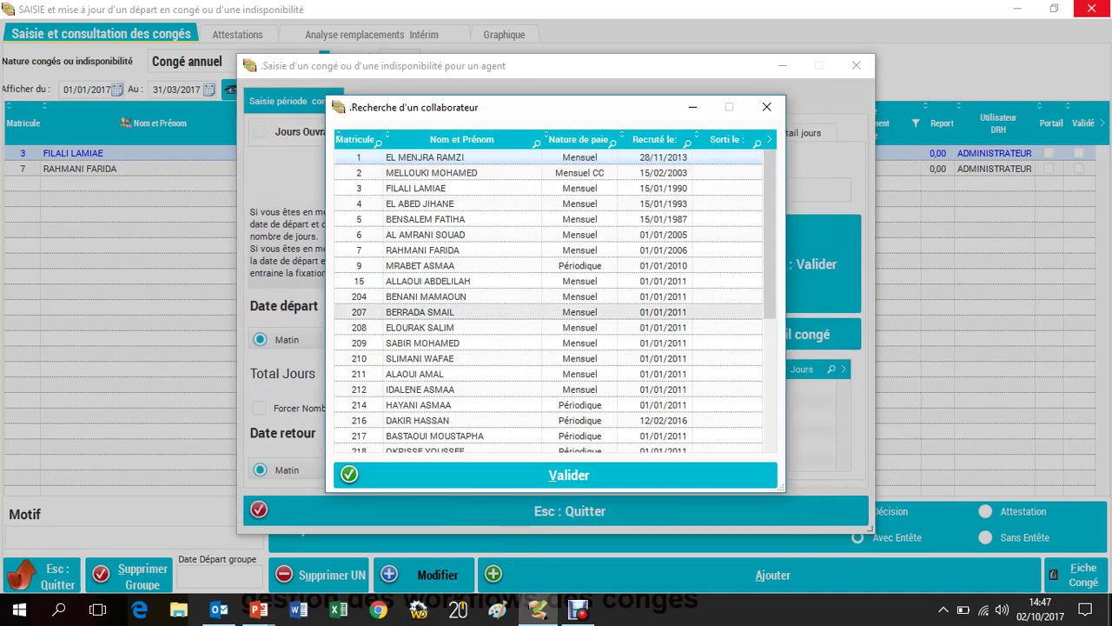
double_click(420, 312)
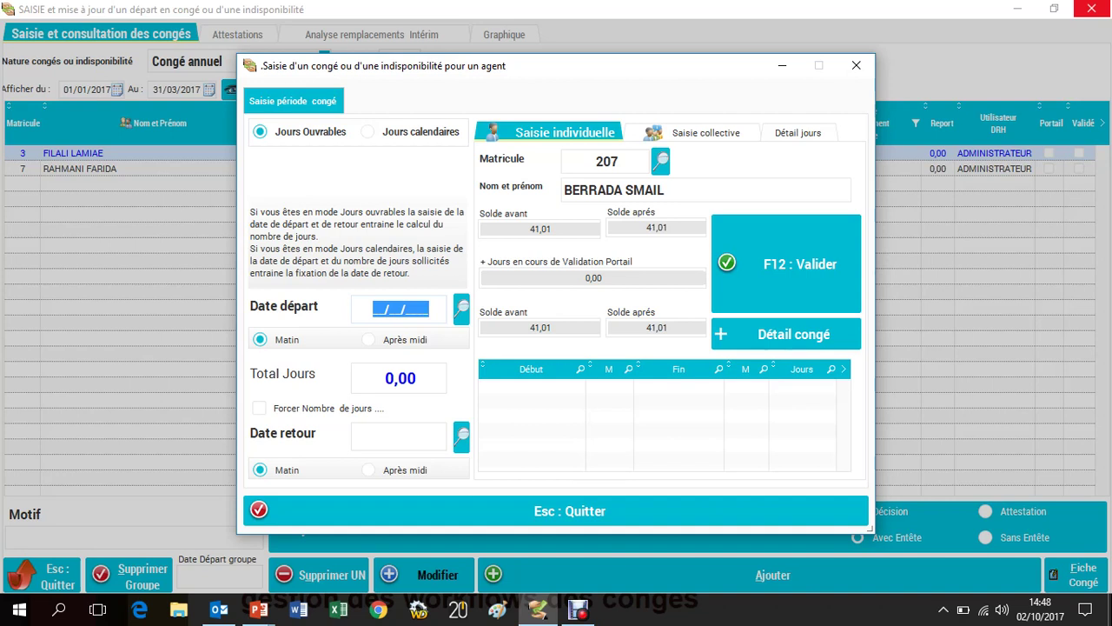
Enter 25/02/2017 as the leave's departure date and 05/03/2017 as its return date
type("25/")
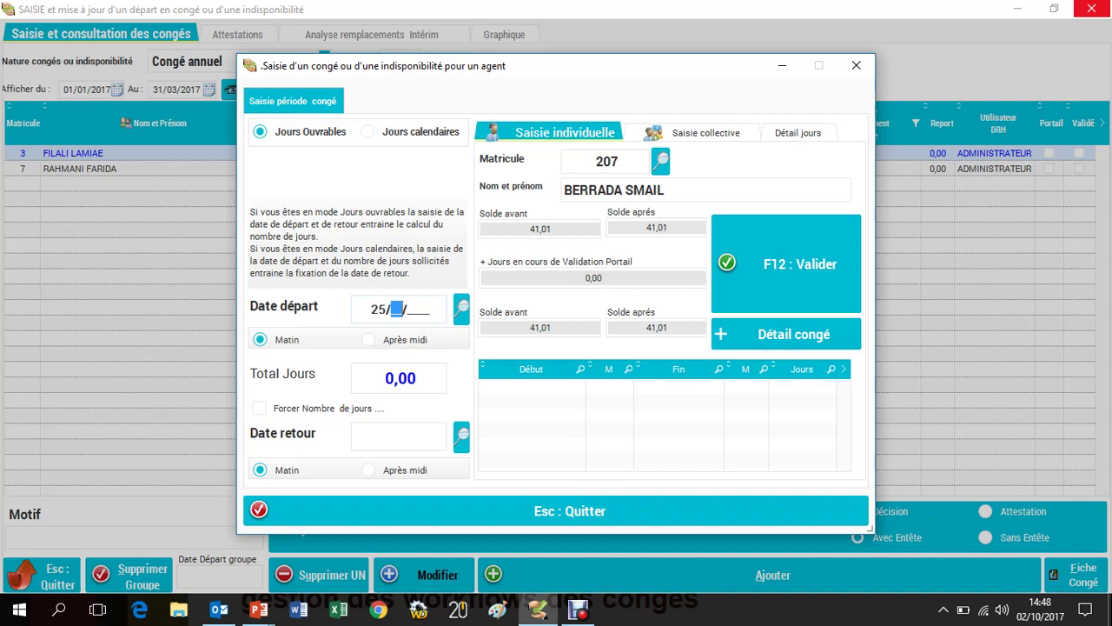
type("02/")
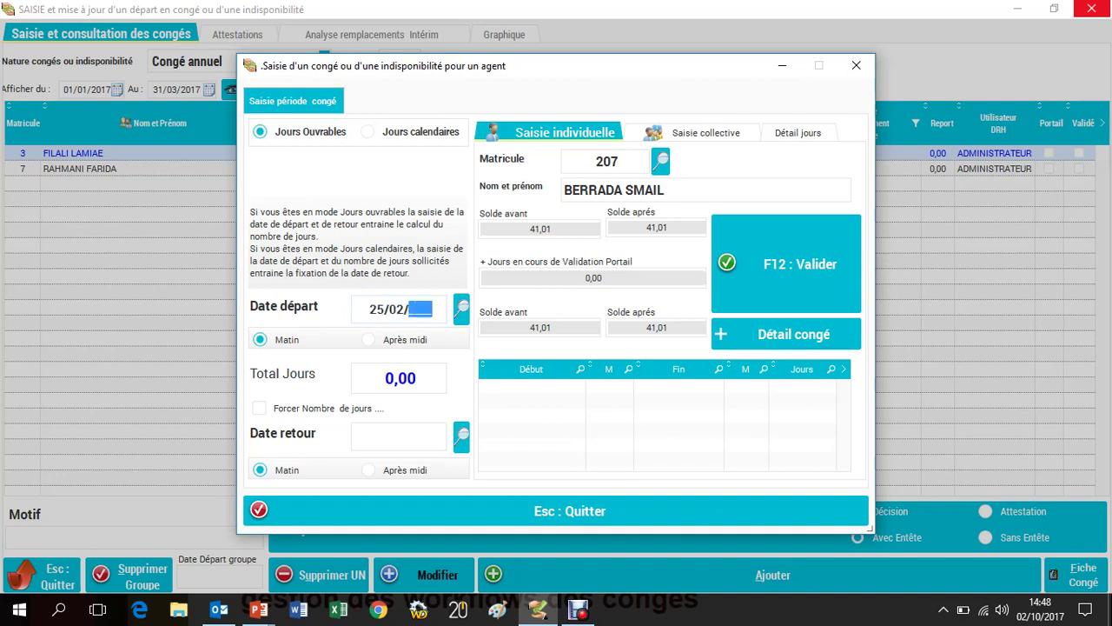
type("2017")
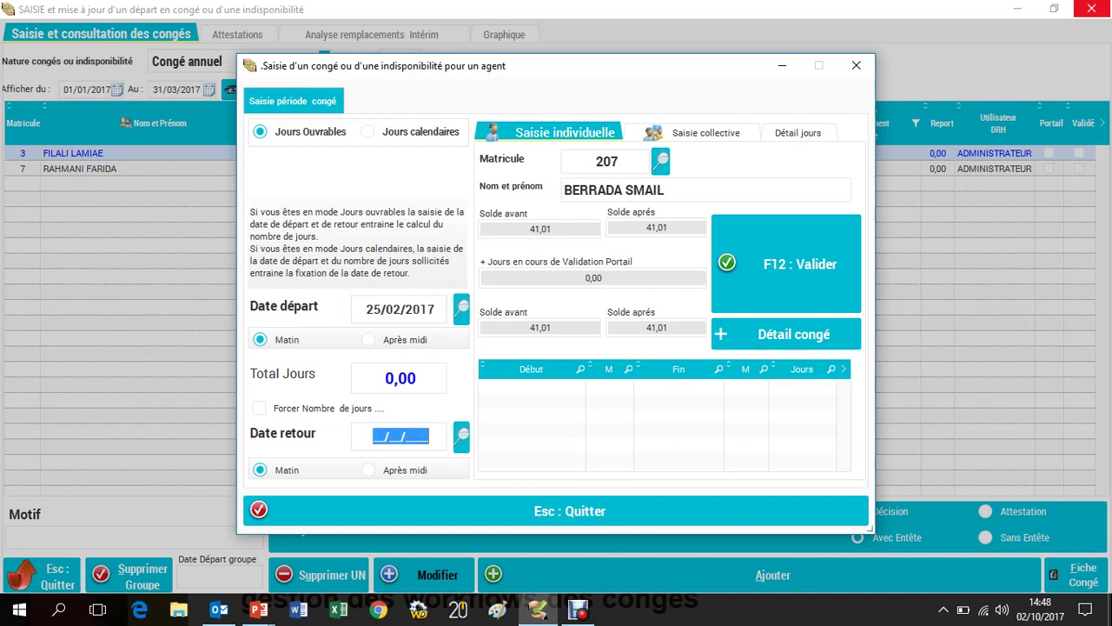
type("0503")
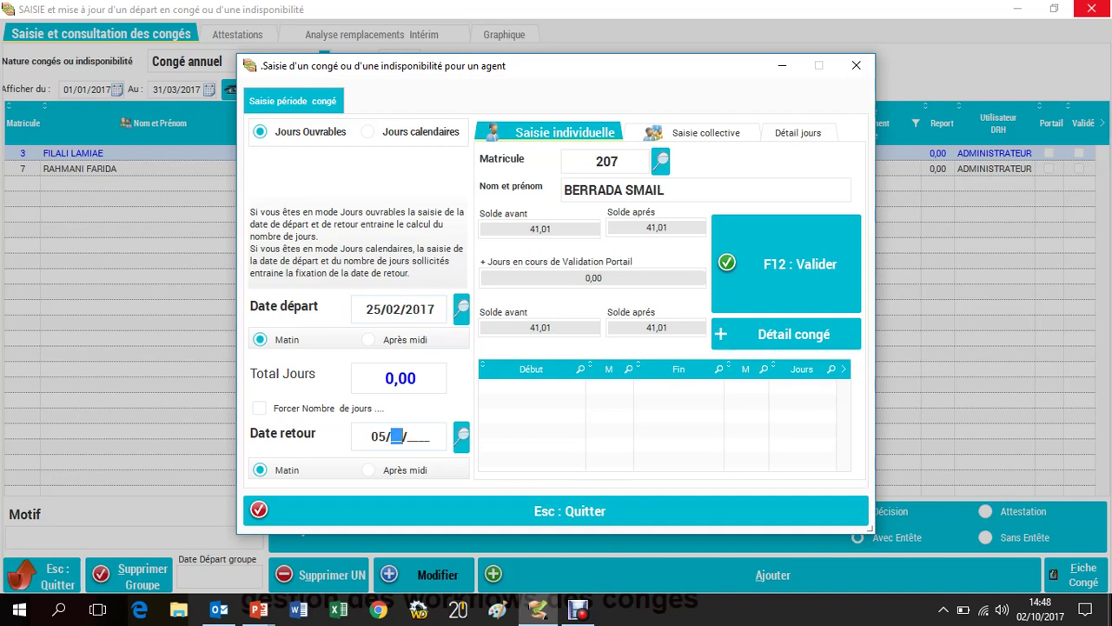
type("2017")
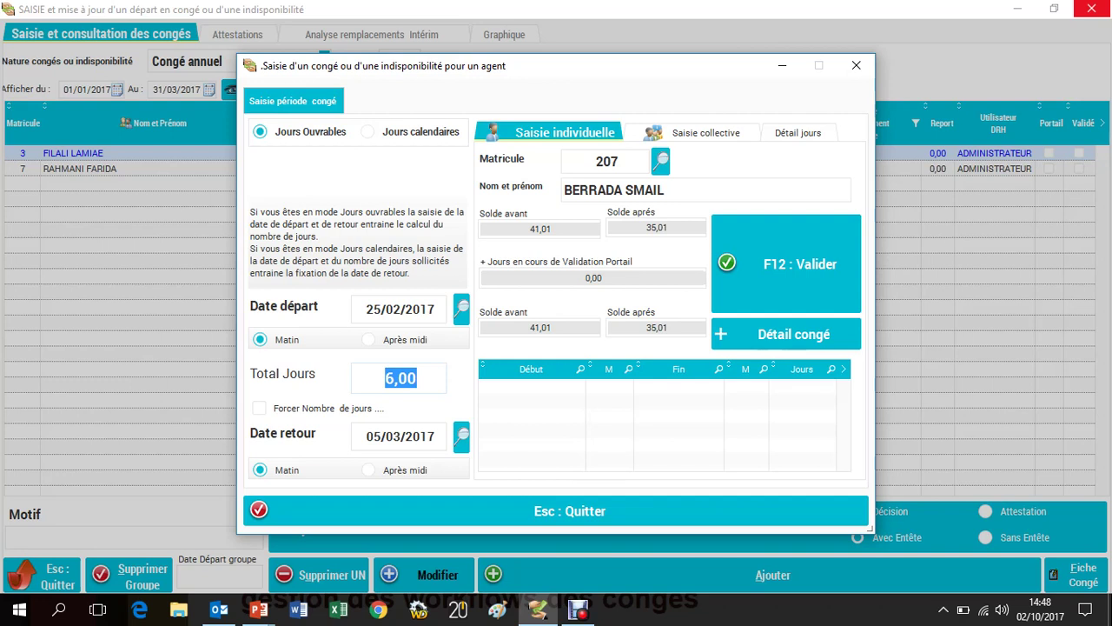
Examine the day-by-day breakdown of the requested leave, including how Saturdays and Sunday are counted, and return to the individual entry
left_click(798, 133)
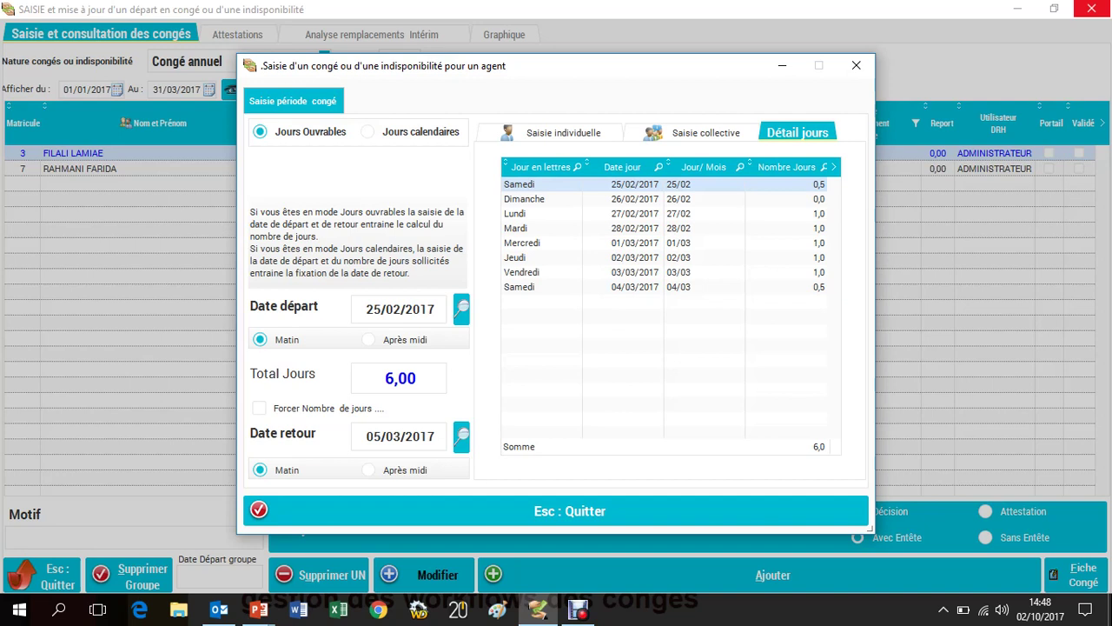
left_click(664, 199)
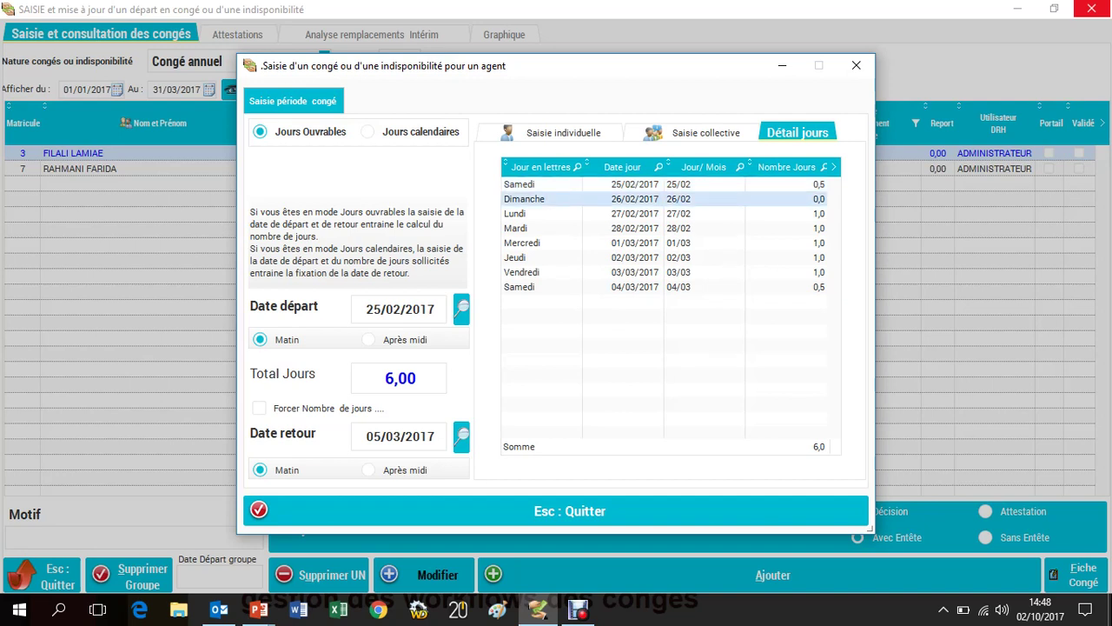
left_click(664, 213)
left_click(664, 228)
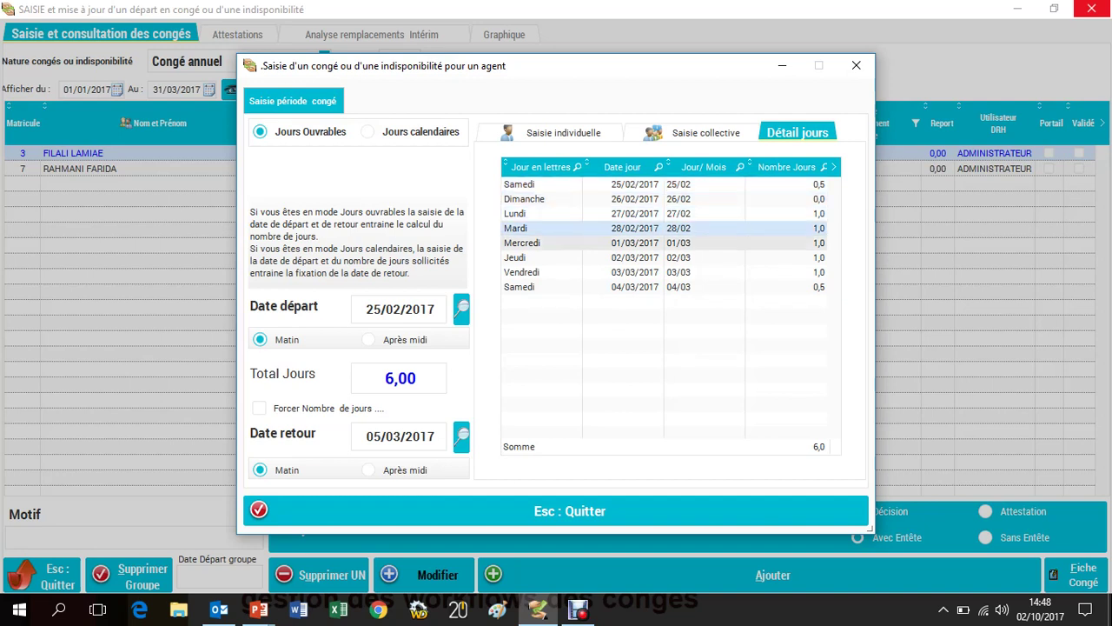
left_click(664, 243)
left_click(664, 287)
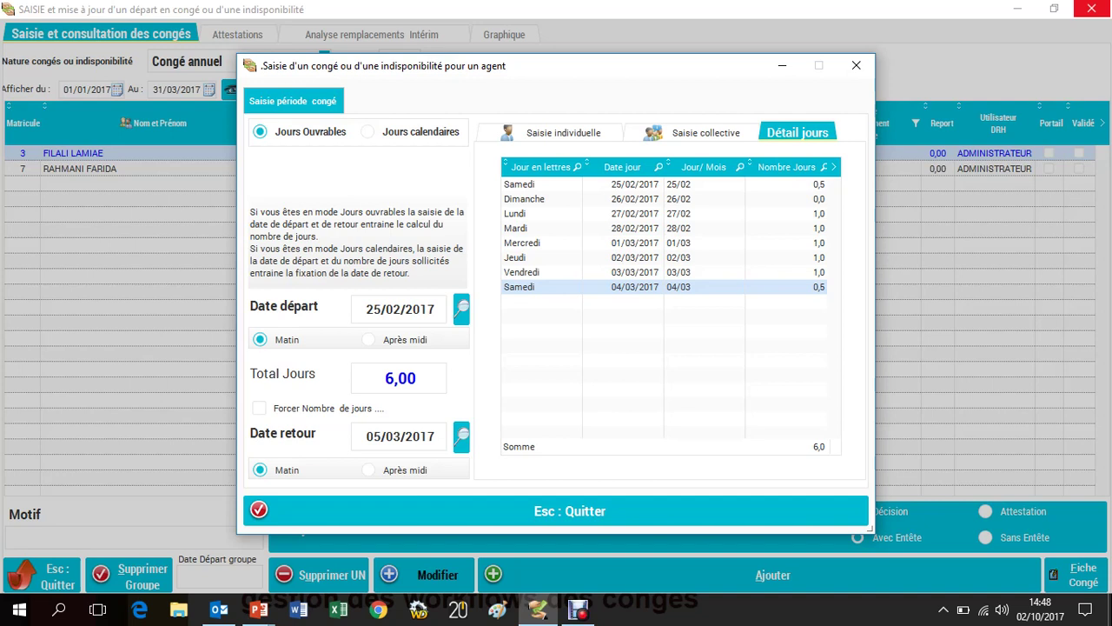
left_click(563, 133)
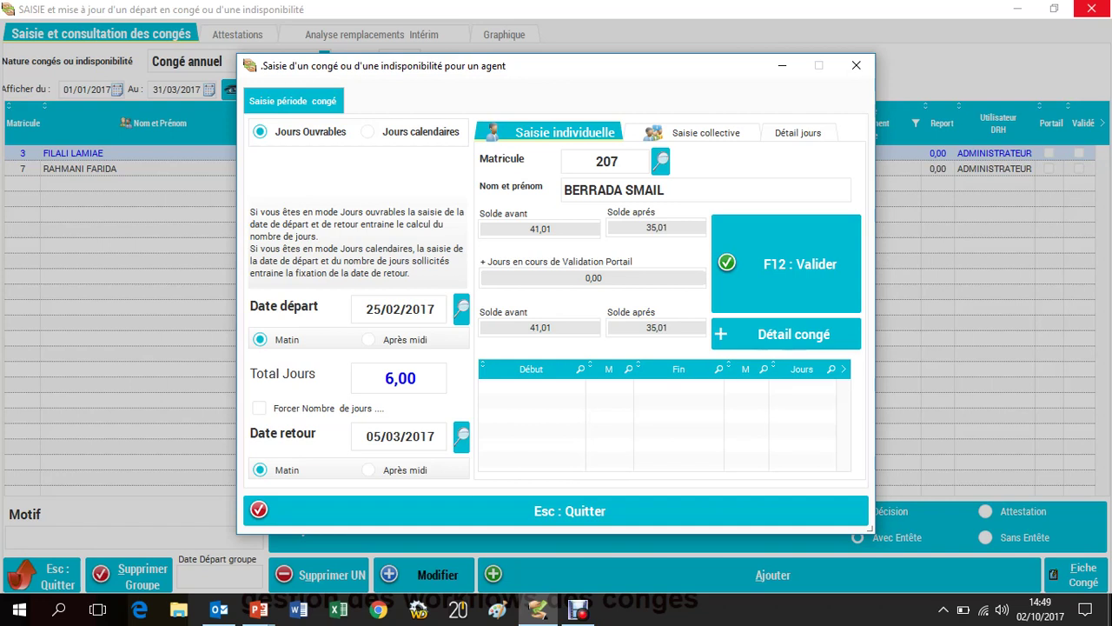
Set the leave's departure date to 23/02/2017 and make the departure in the afternoon (Après midi)
left_click(369, 340)
left_click(400, 436)
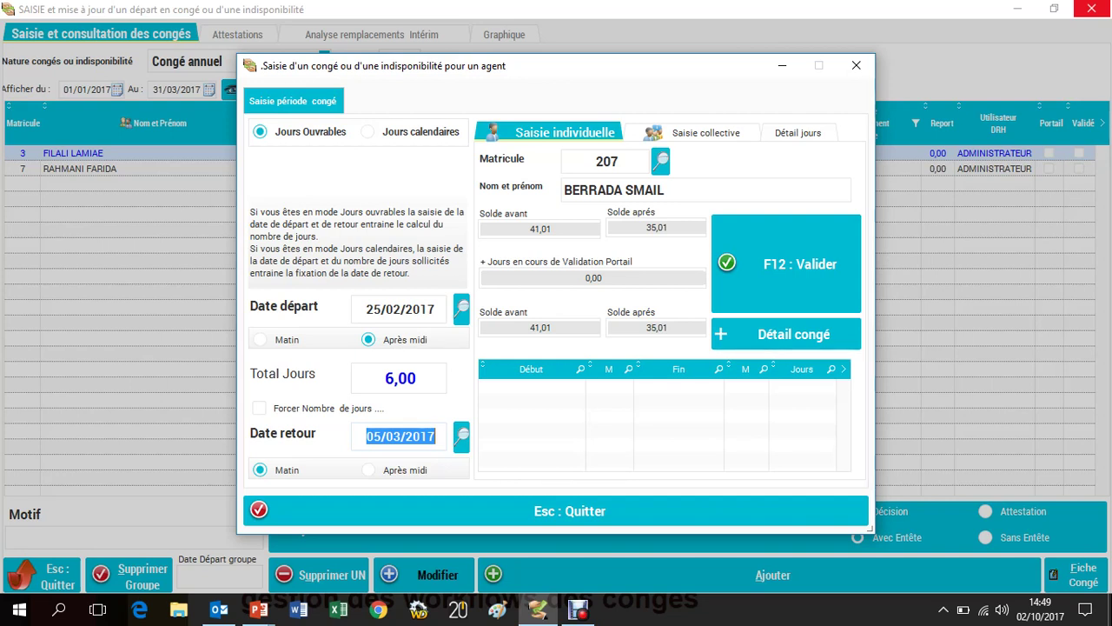
left_click(400, 309)
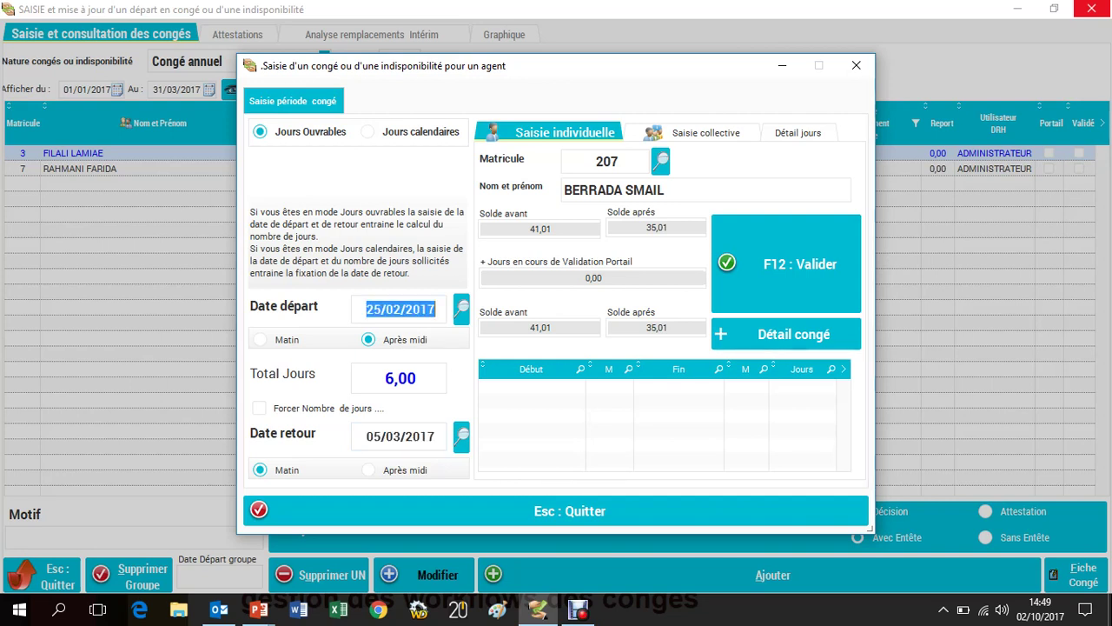
type("2302")
key("Tab")
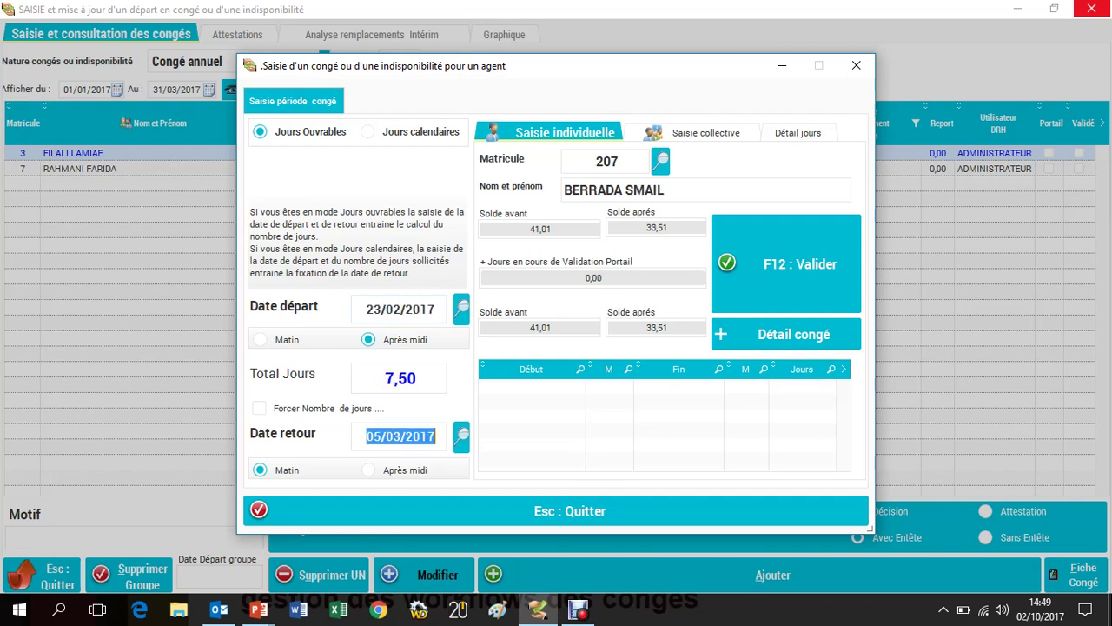
Try a morning departure and an afternoon return, restoring the afternoon departure and the morning return
key("Tab")
key("space")
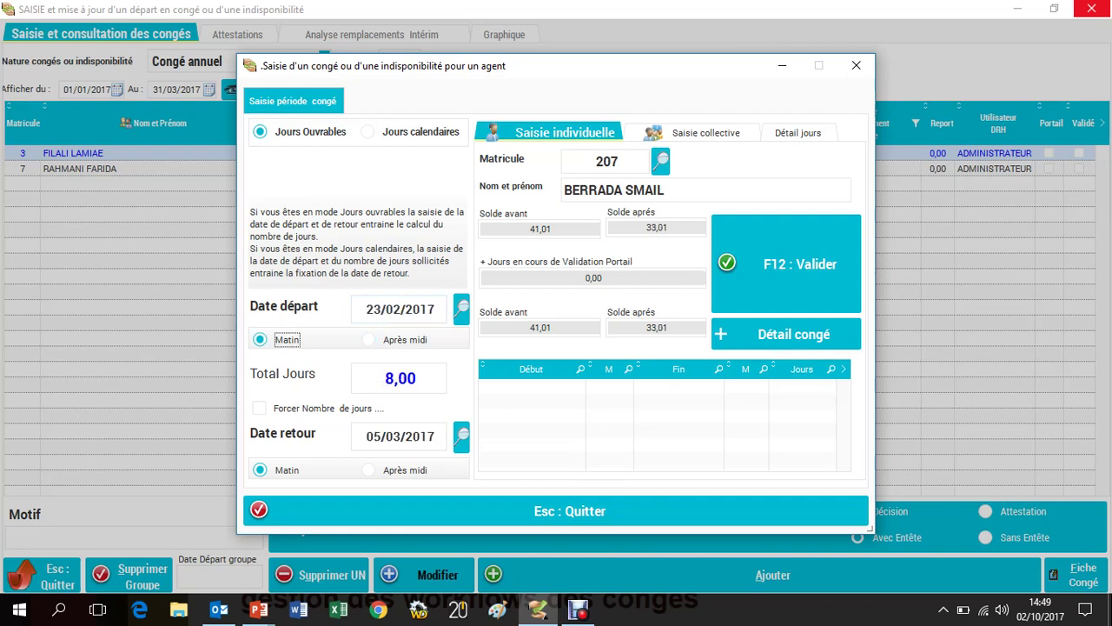
key("Right")
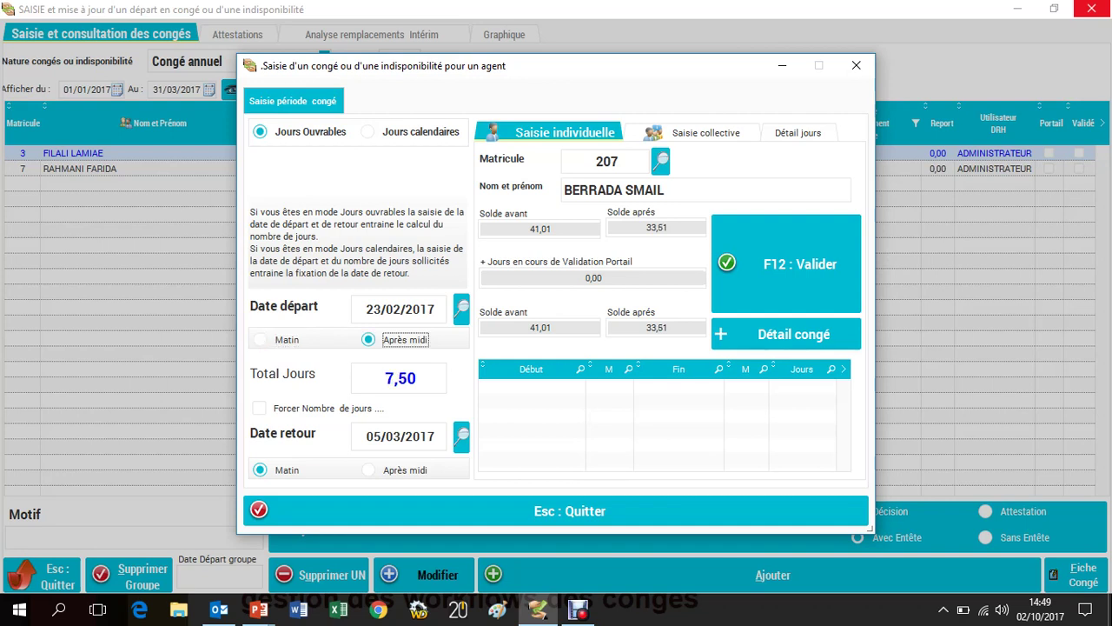
left_click(370, 470)
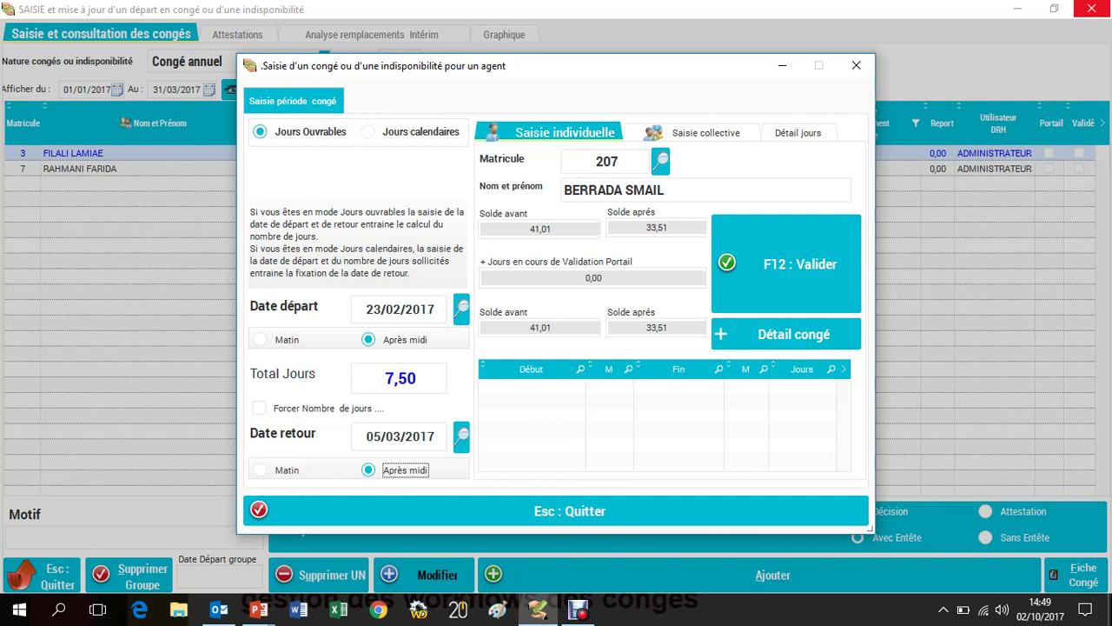
left_click(261, 470)
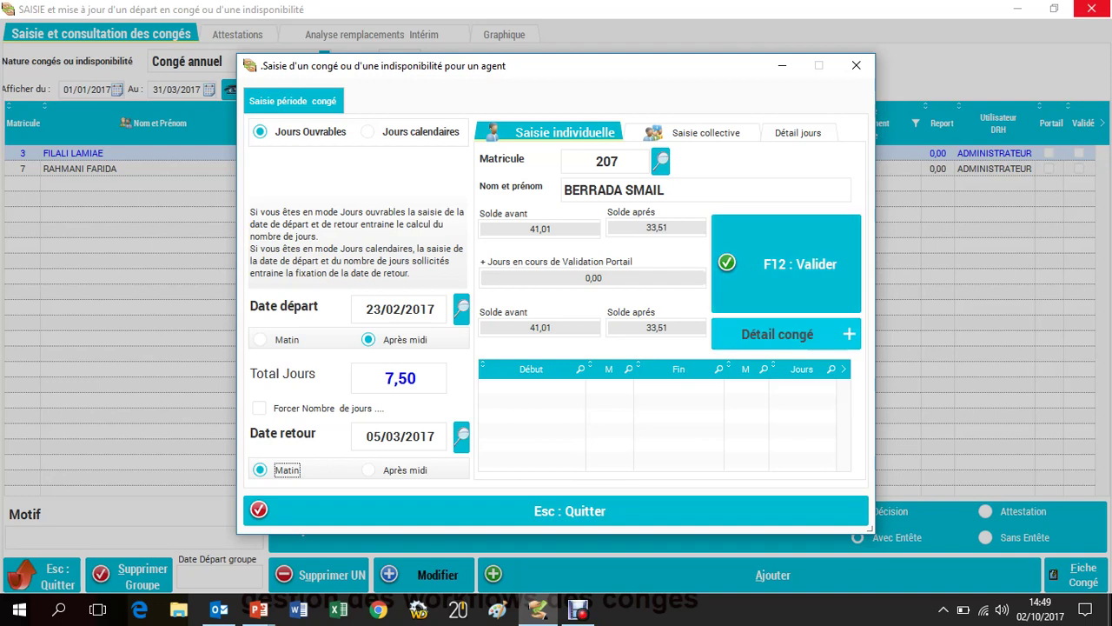
Examine the employee's leave balance details, recalculate the up-to-date situation and return to the leave entry
left_click(778, 333)
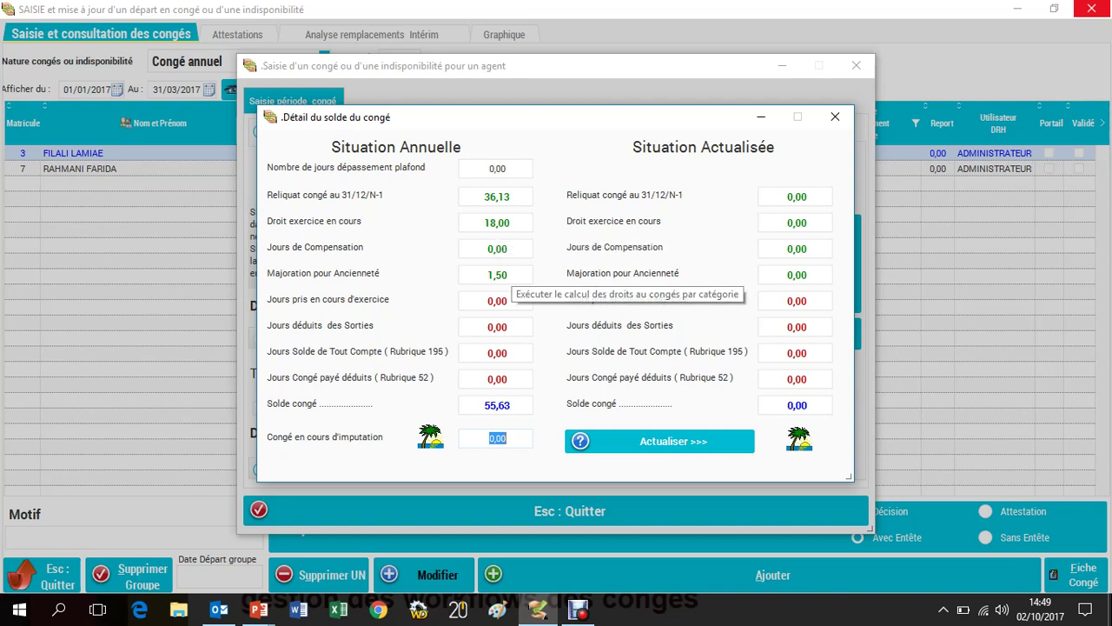
left_click(660, 441)
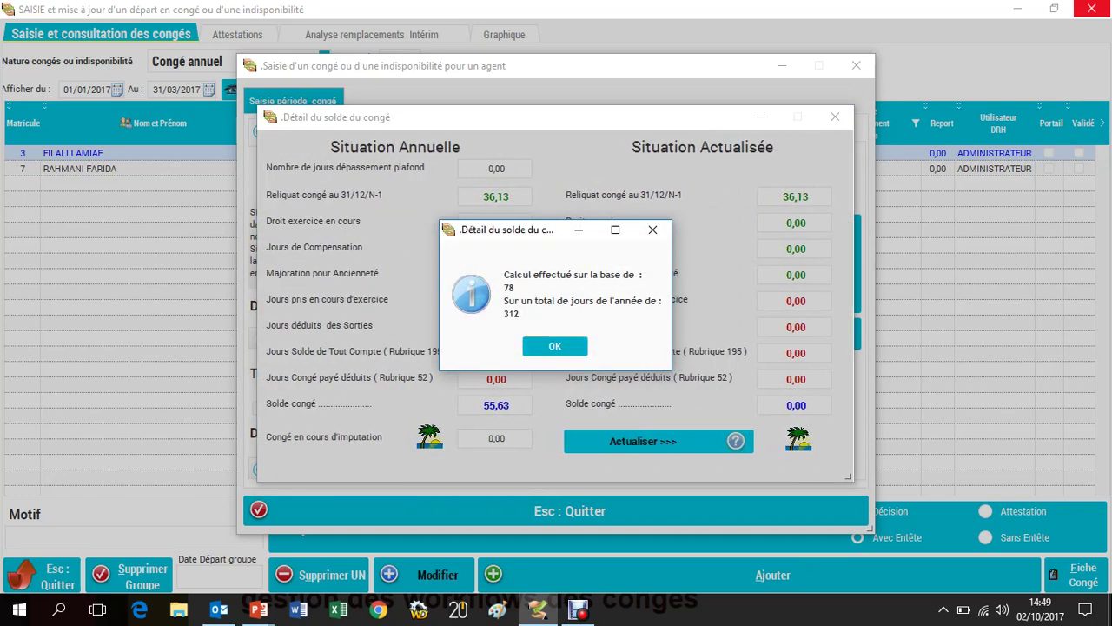
left_click(554, 346)
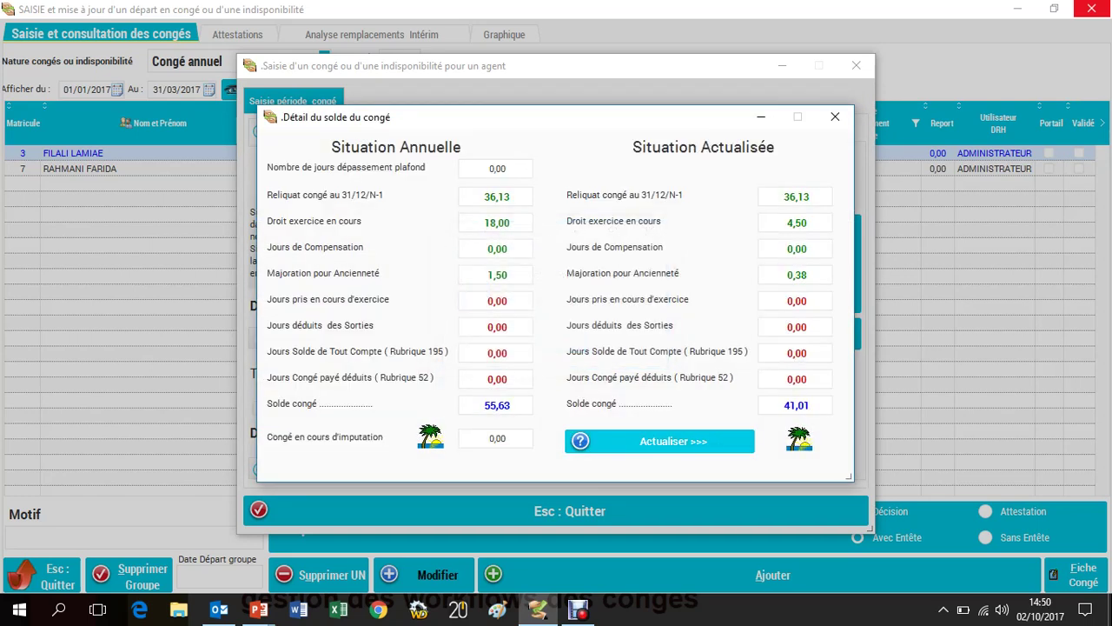
left_click(856, 66)
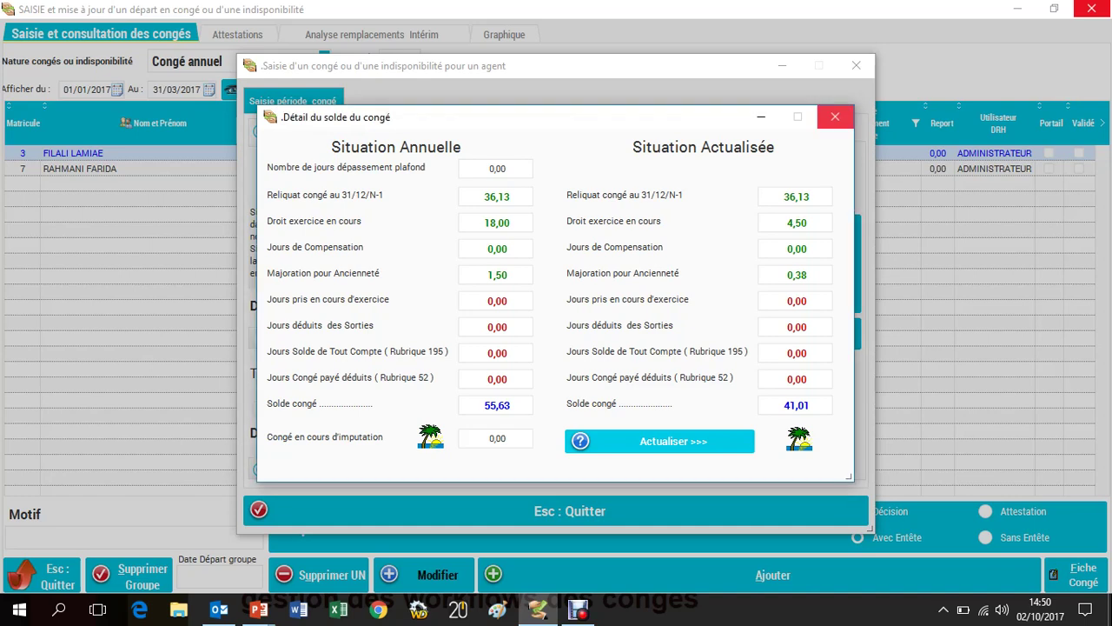
left_click(835, 116)
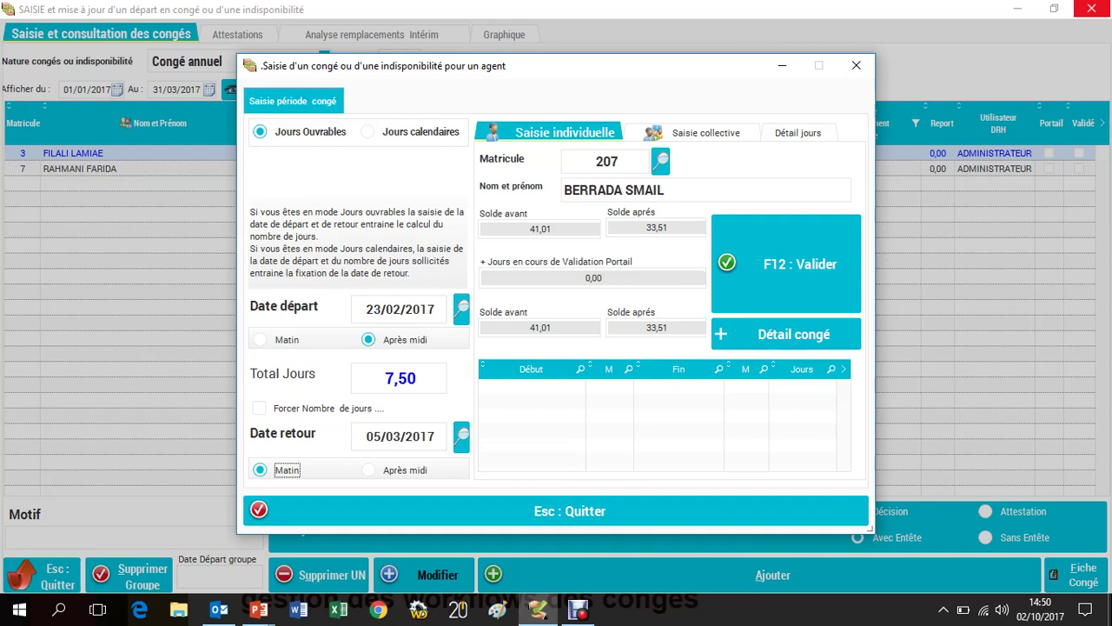
Switch to collective entry, select all eligible employees in the list and clear that selection
left_click(705, 133)
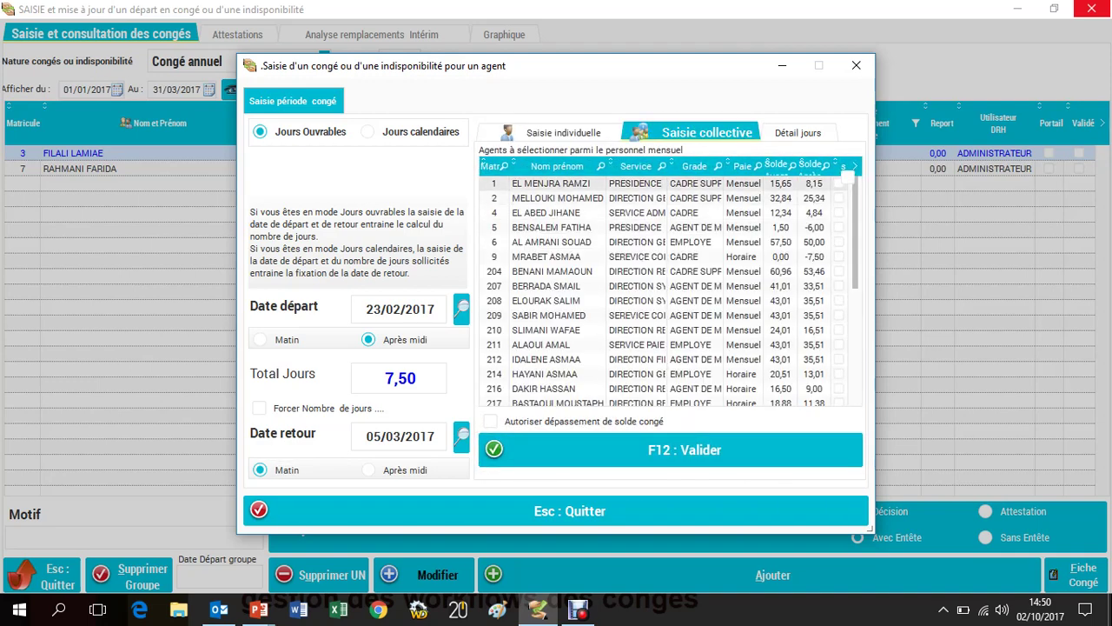
left_click(847, 177)
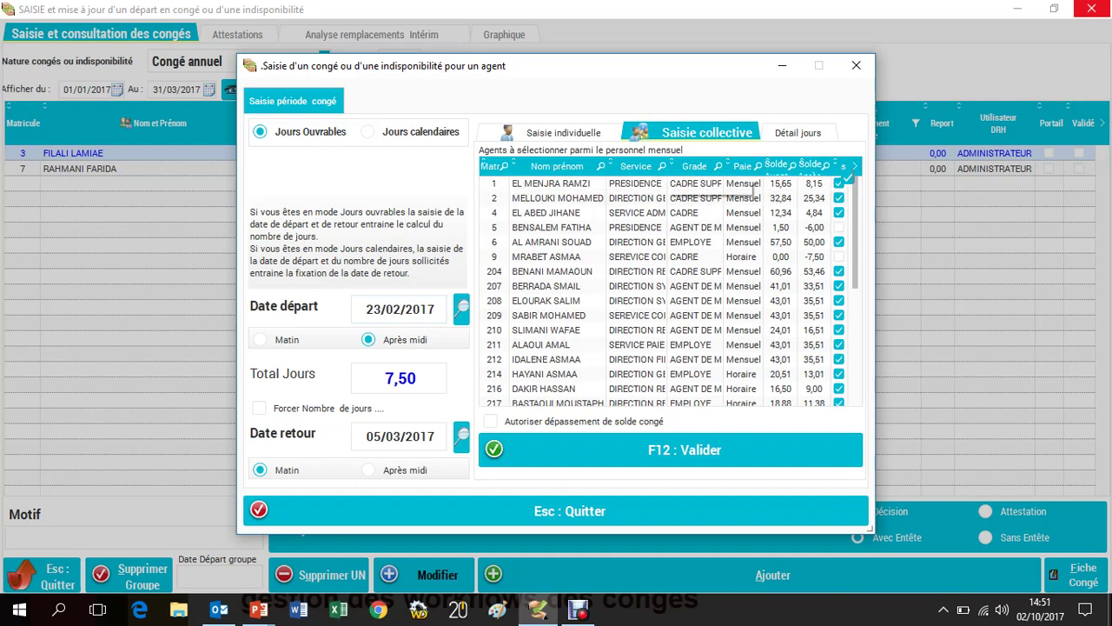
left_click(847, 177)
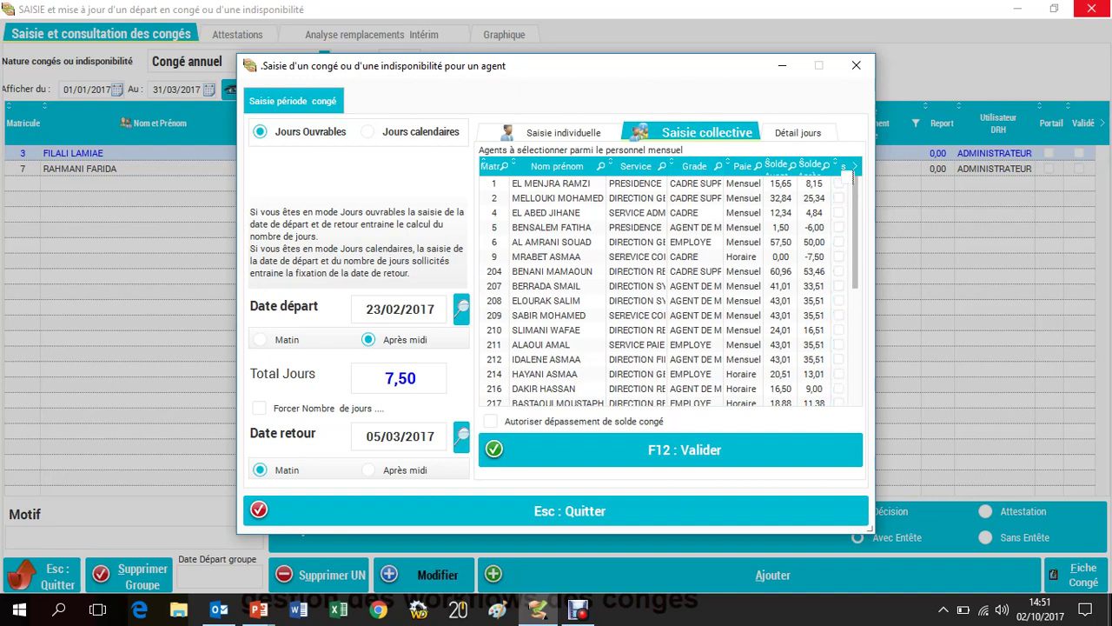
Filter the collective list's Service to DIRECTION GENERALE, select its employees, and clear both the selection and the filter
right_click(665, 170)
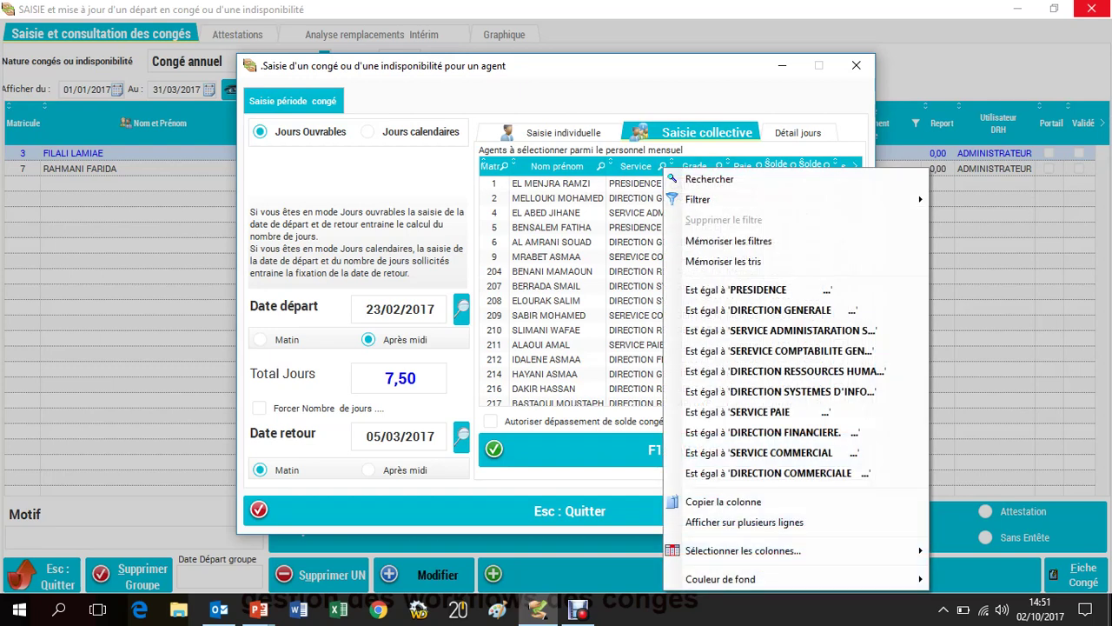
left_click(764, 310)
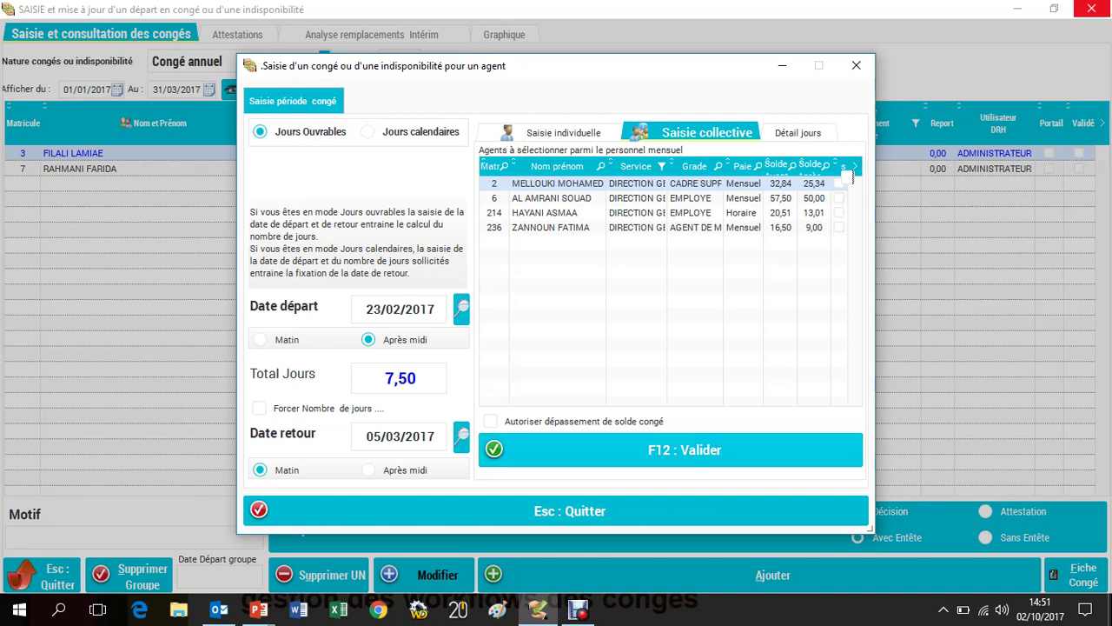
left_click(848, 178)
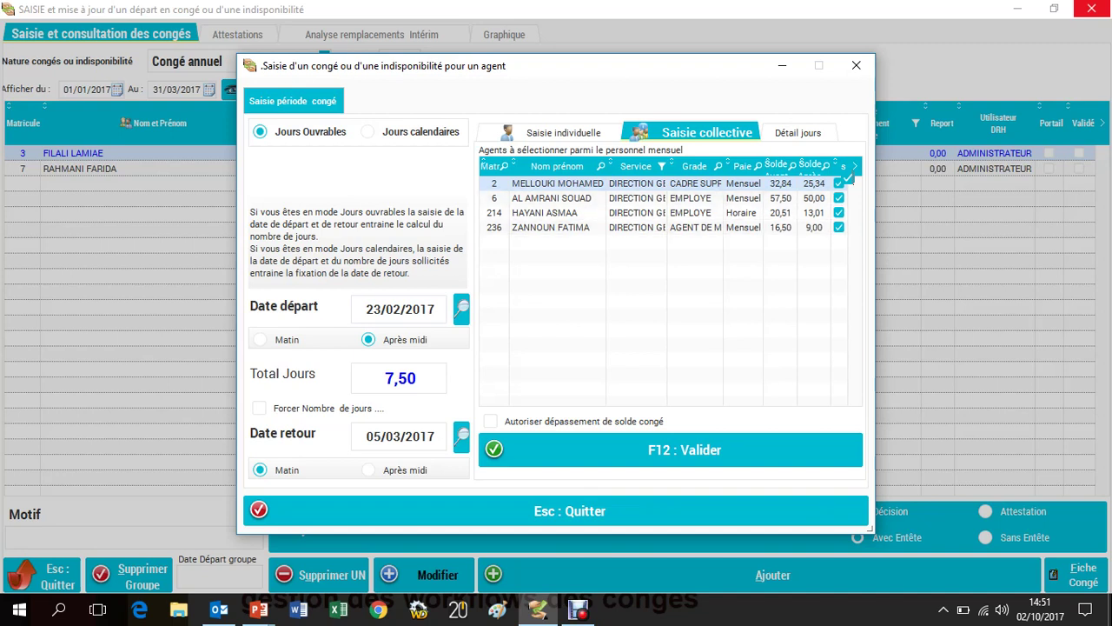
left_click(847, 177)
right_click(661, 167)
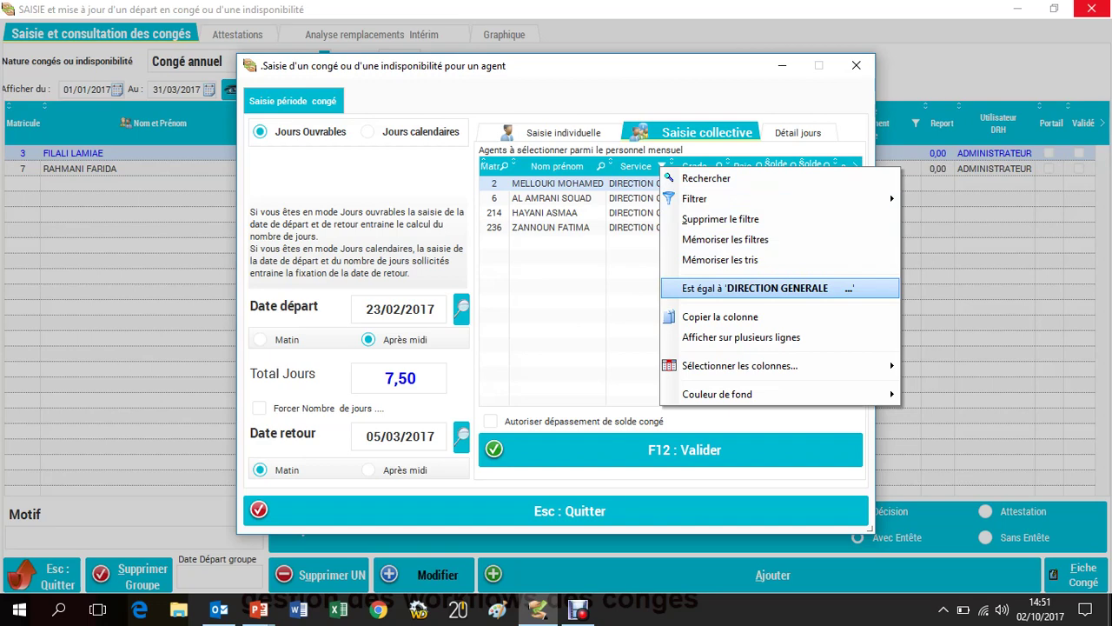
left_click(721, 219)
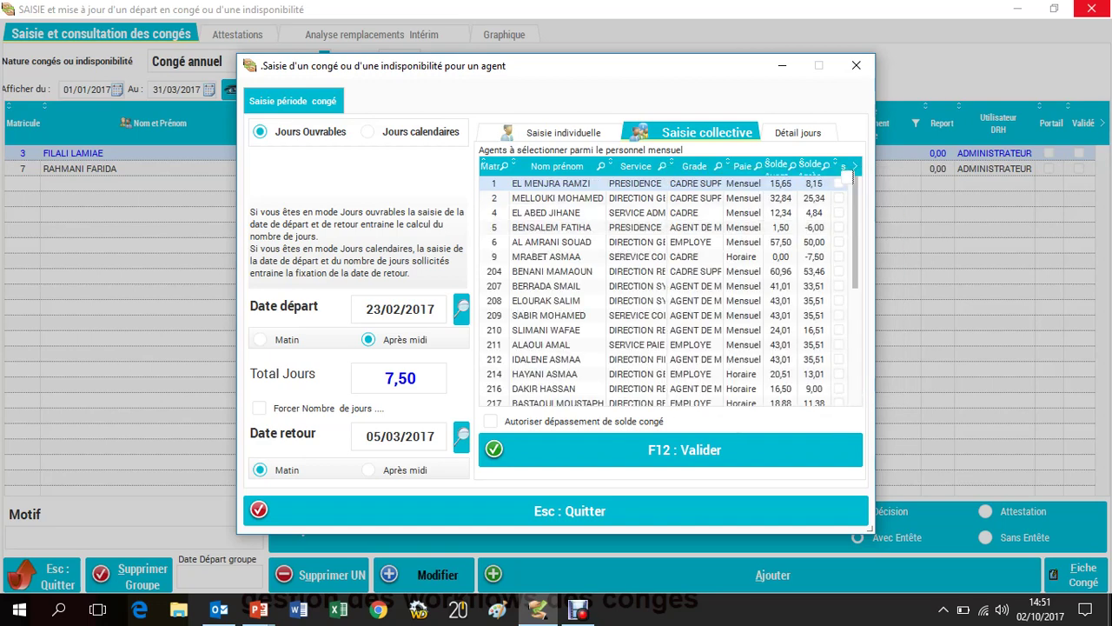
Return to individual entry, validate the employee's leave, and open the saved record for modification without changing it
left_click(563, 133)
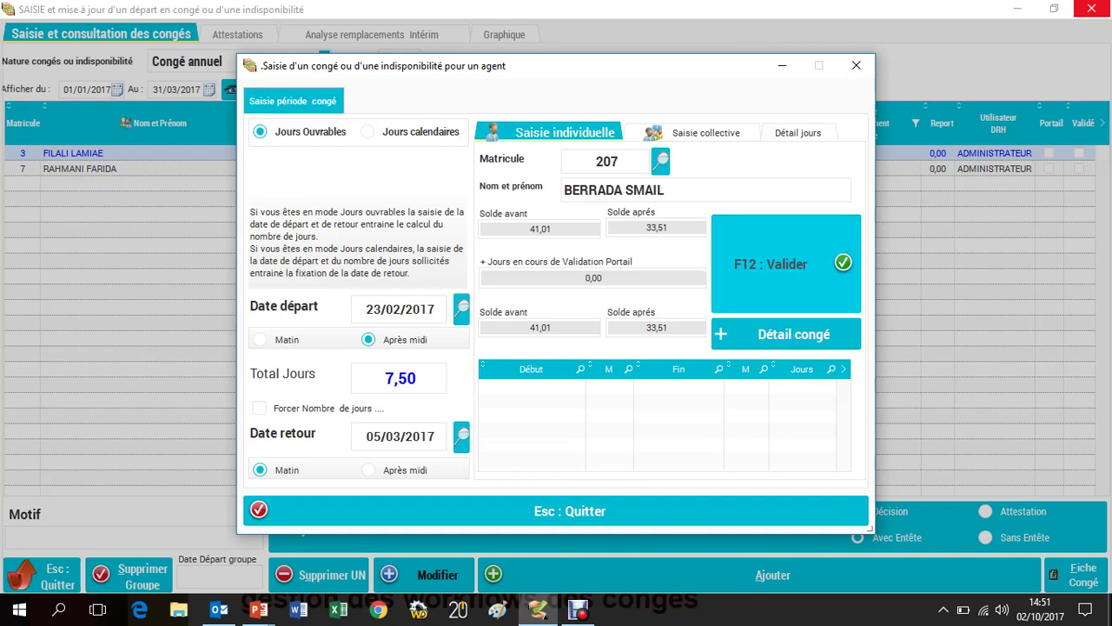
key("F12")
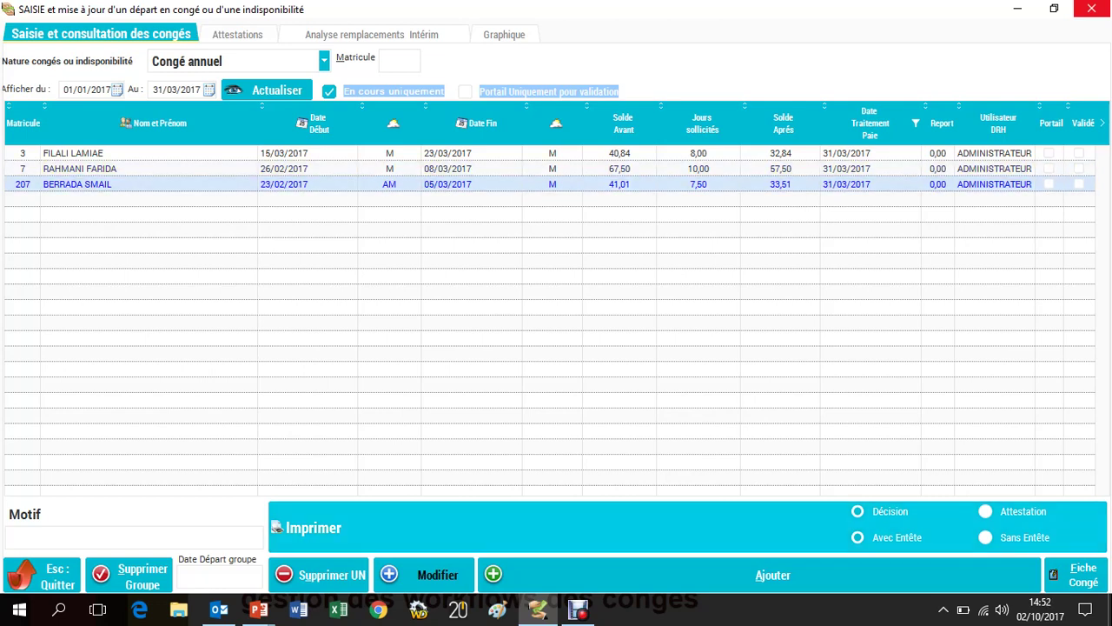
left_click(417, 575)
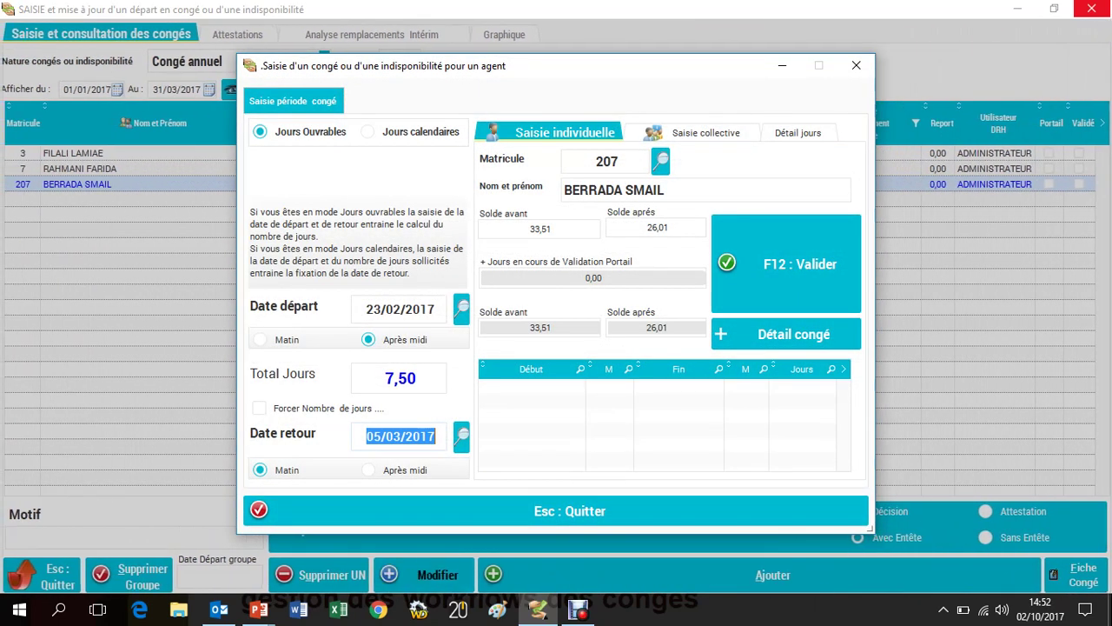
left_click(856, 65)
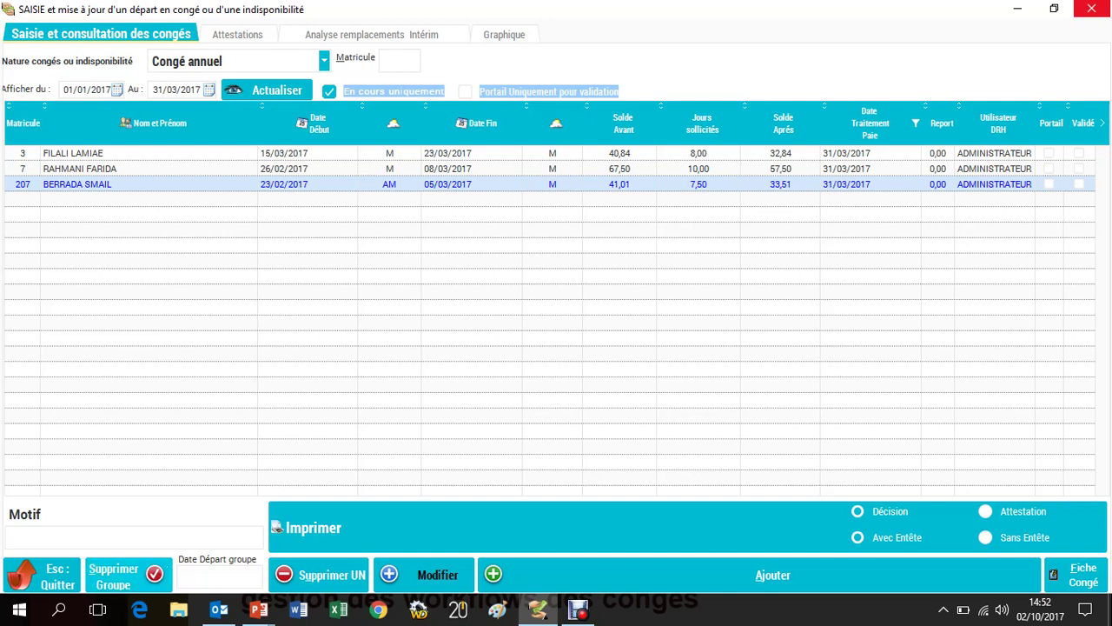
Close the leave entry window and open the payroll calculation
left_click(221, 578)
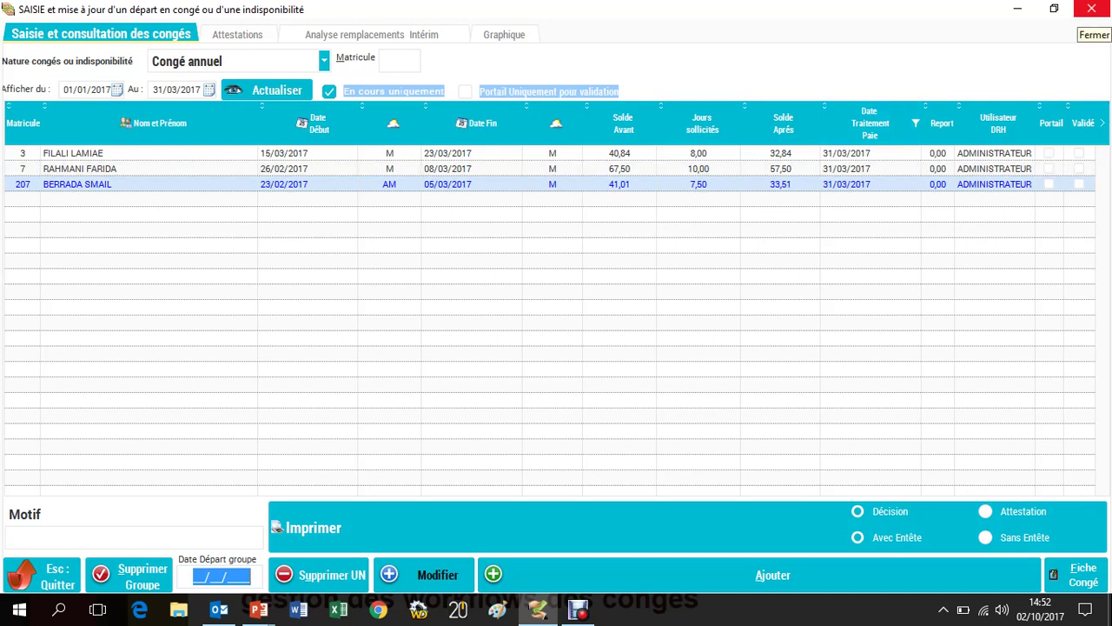
left_click(1092, 9)
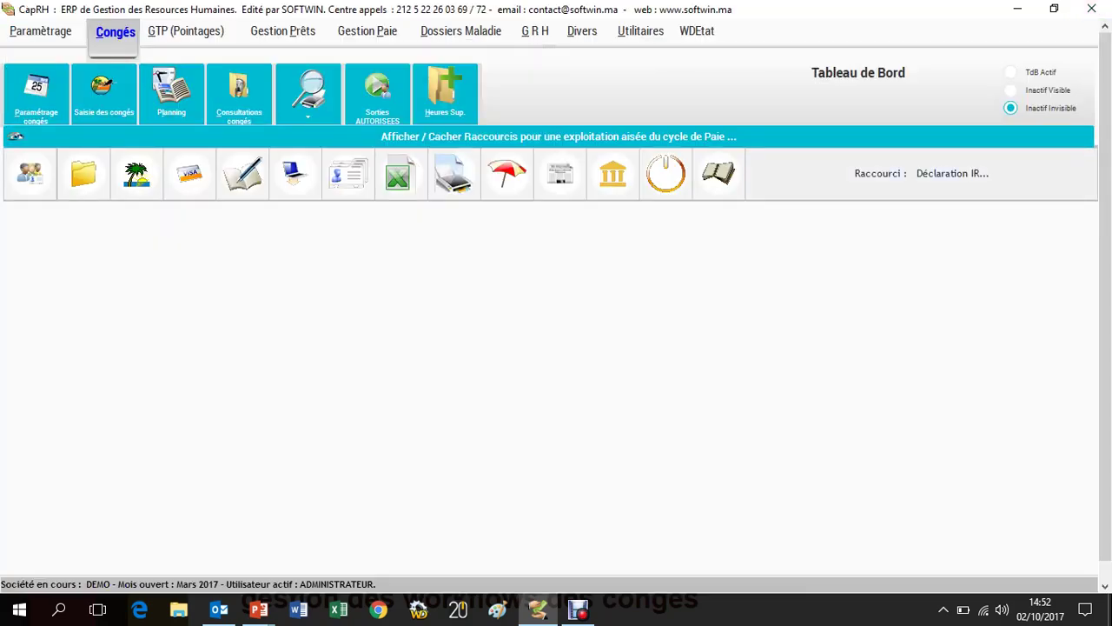
left_click(412, 335)
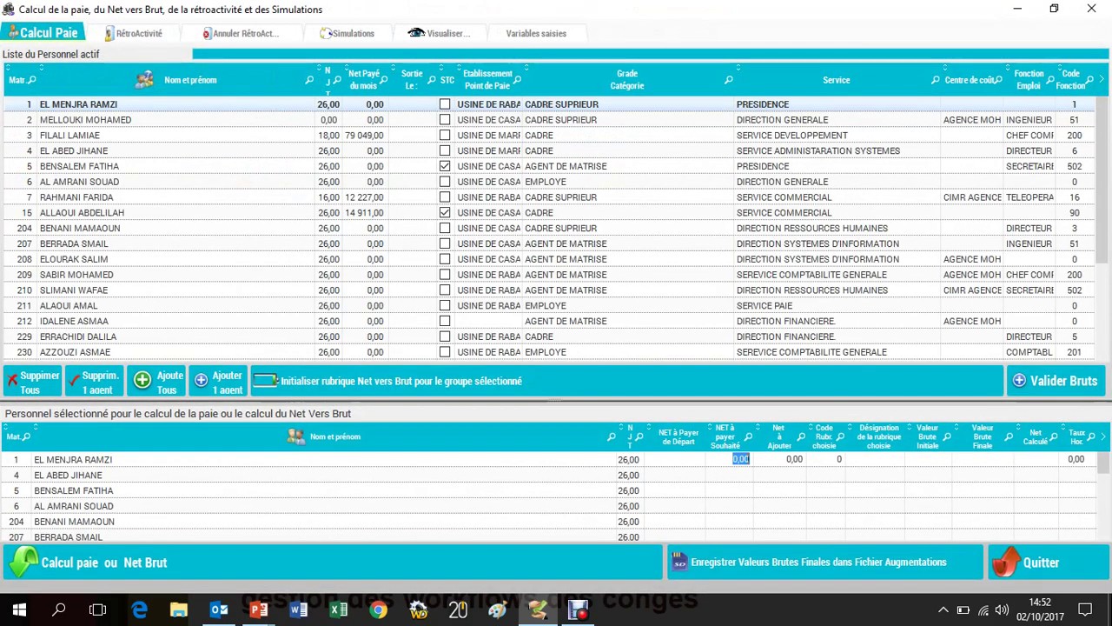
Empty the list of personnel selected for calculation and try to add the third listed employee
left_click(33, 381)
double_click(96, 135)
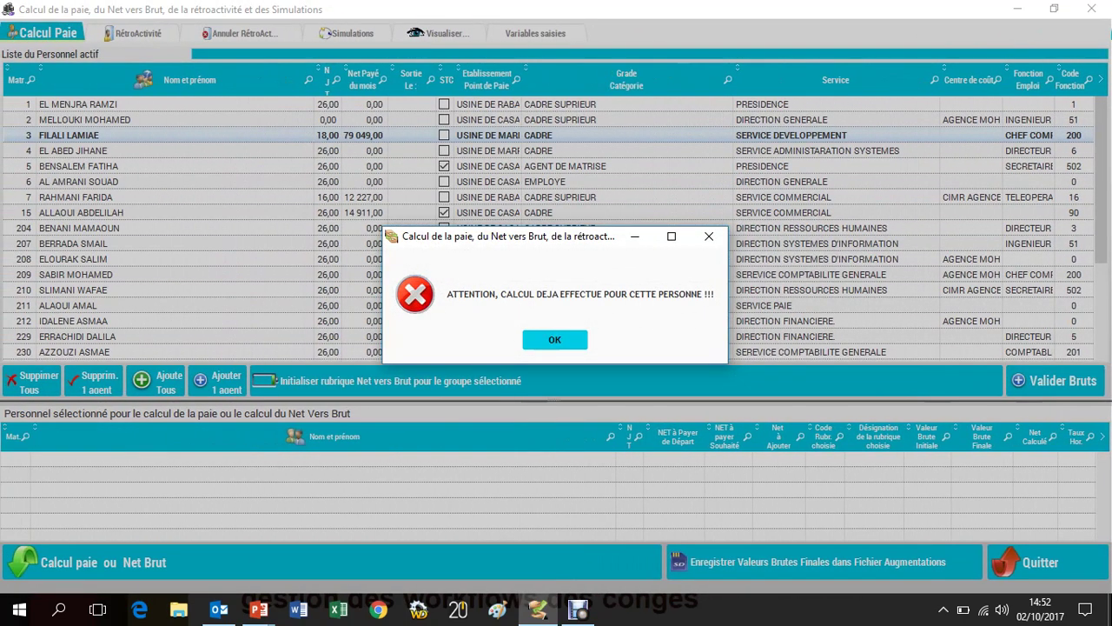
left_click(554, 340)
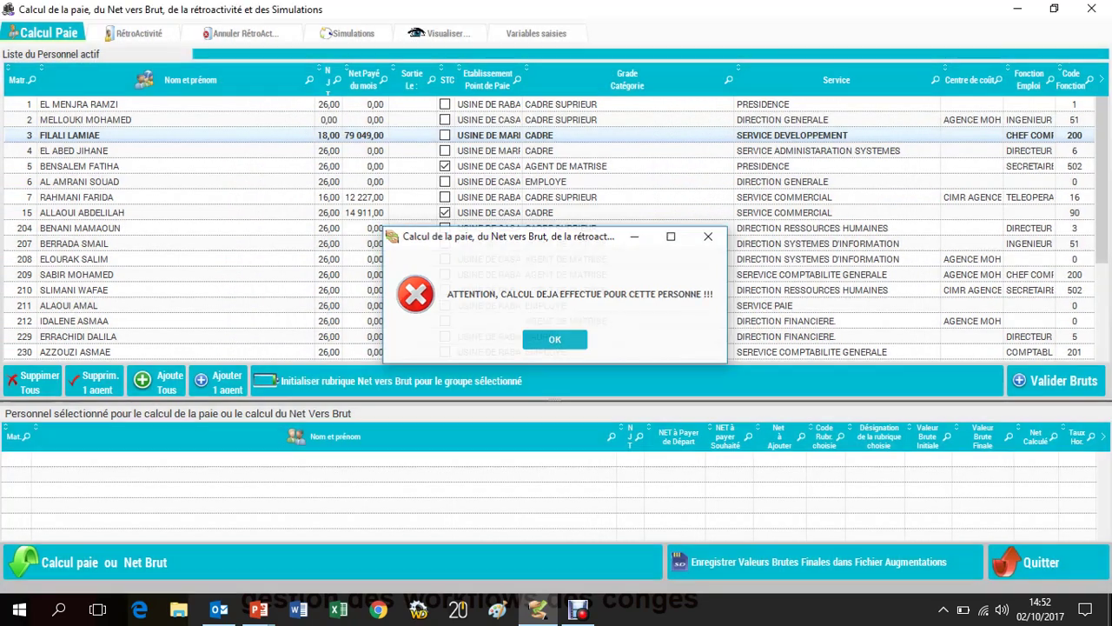
Mark all employees whose payroll has been calculated and cancel their calculations
left_click(440, 33)
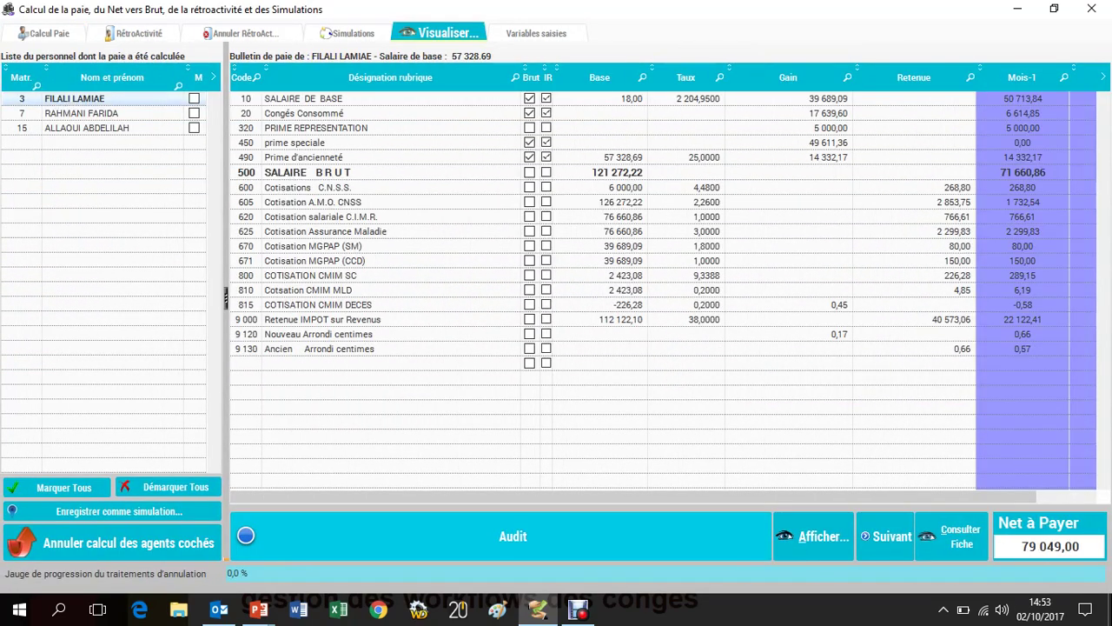
left_click(63, 488)
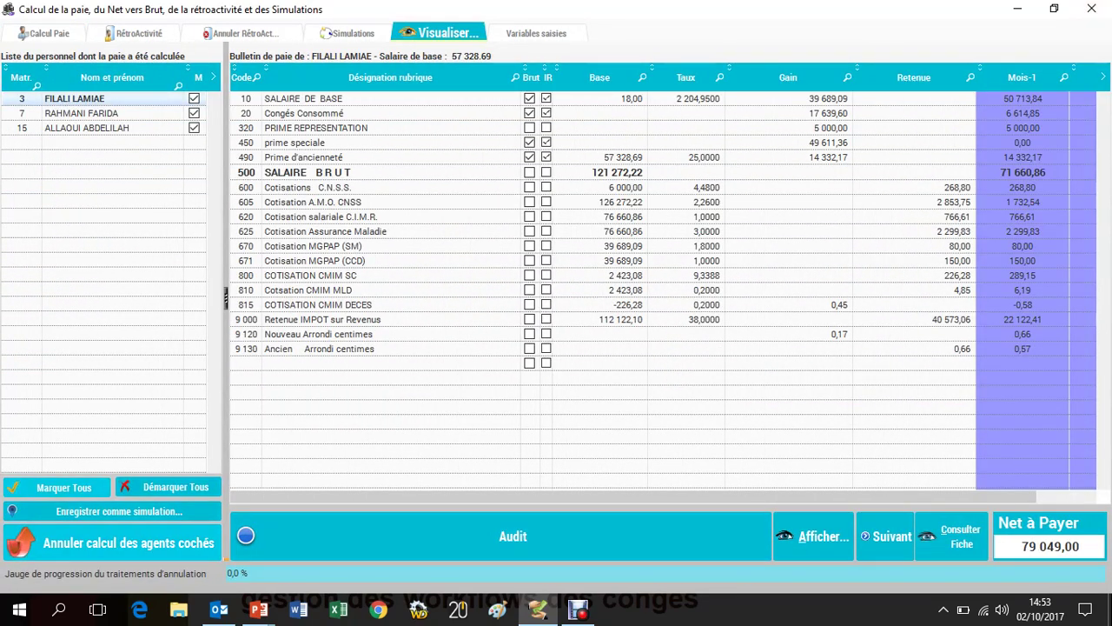
left_click(113, 543)
Return to the payroll calculation, empty the list of selected personnel, and add the third, fifth and seventh listed employees
left_click(44, 33)
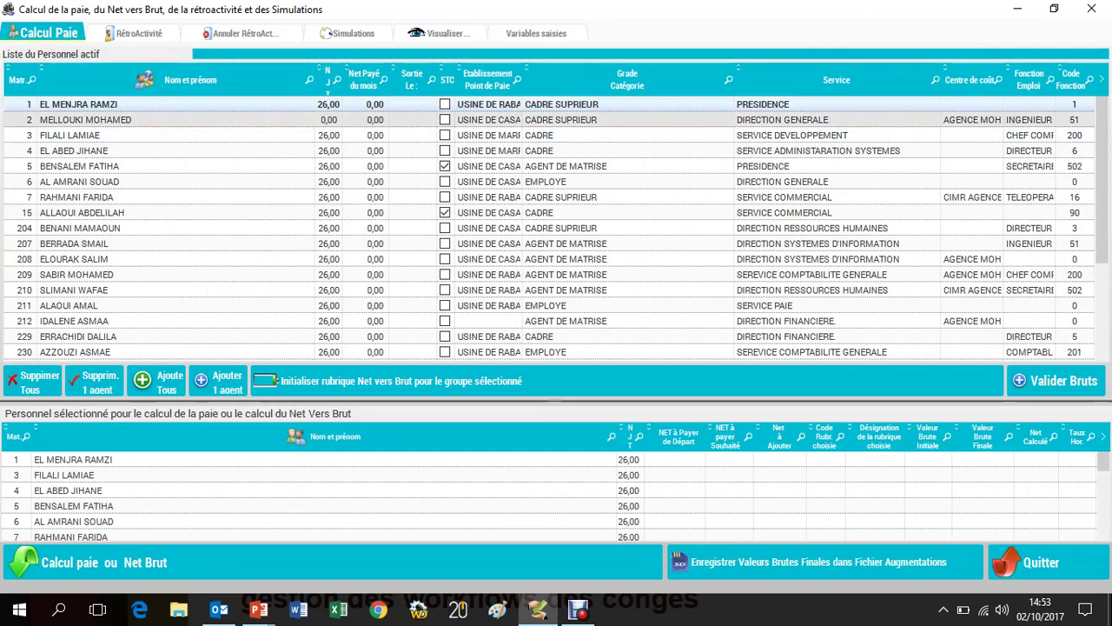
left_click(33, 381)
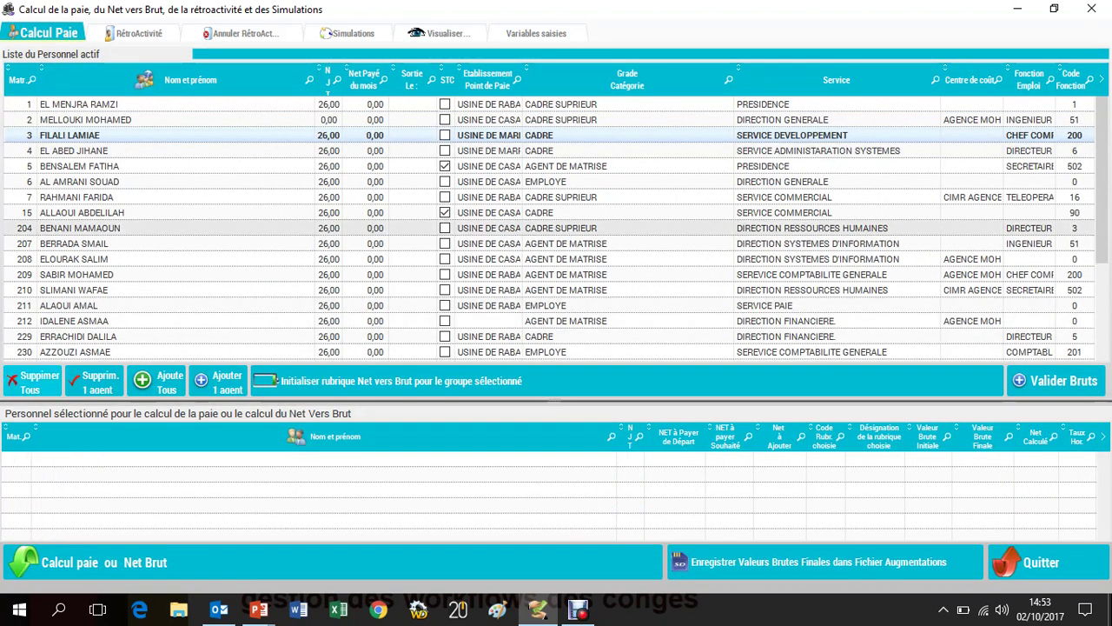
double_click(69, 135)
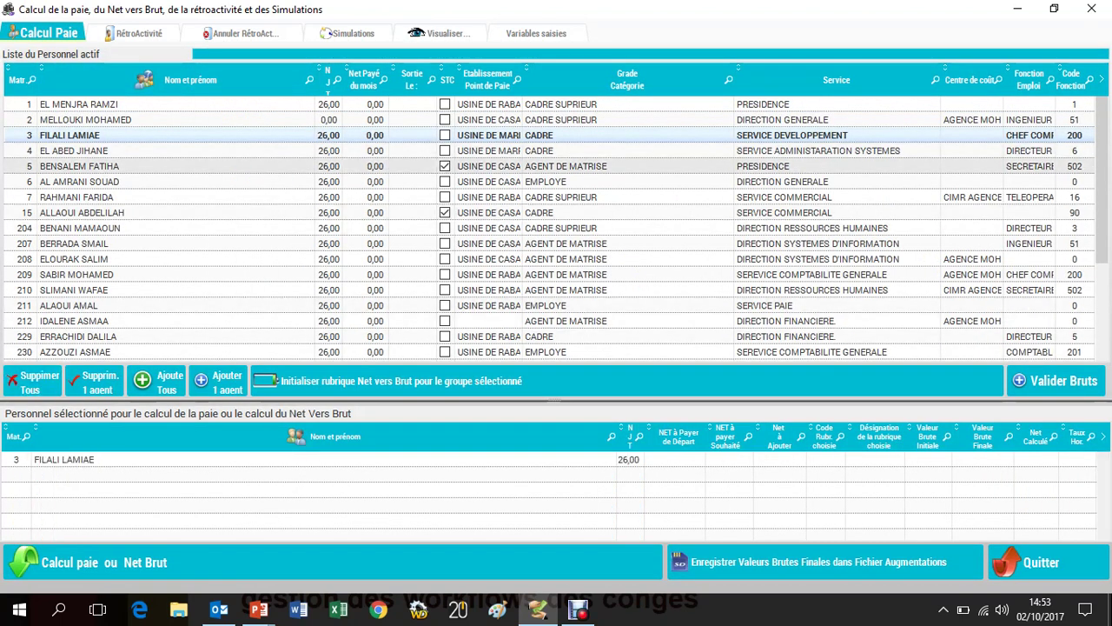
double_click(74, 166)
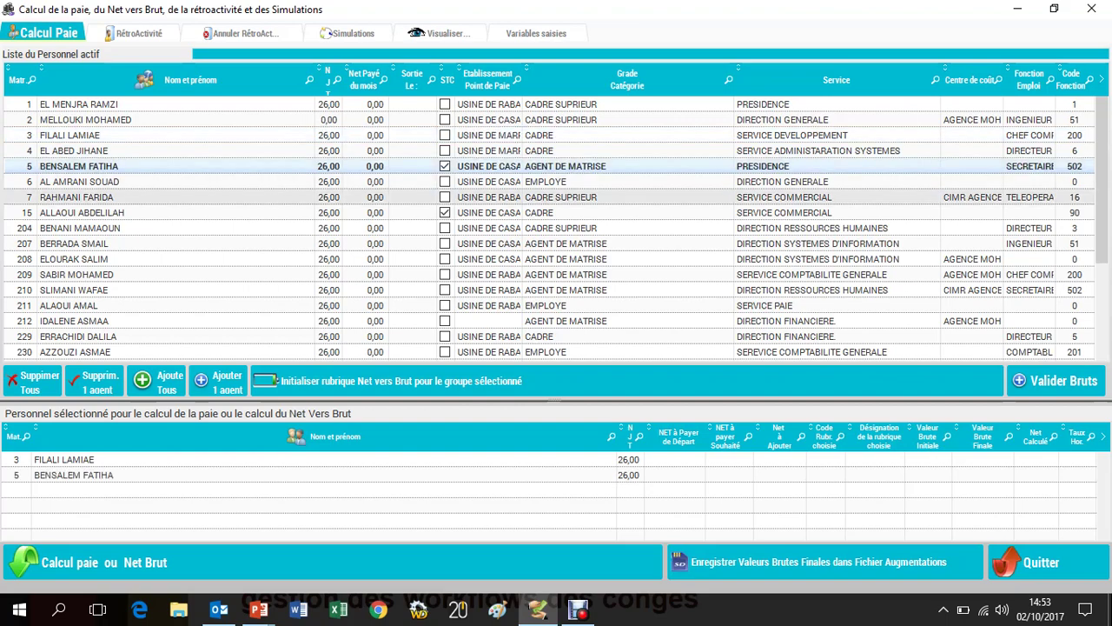
double_click(76, 197)
Run and confirm the payroll calculation for the selected employees and display their calculated pay details
left_click(104, 563)
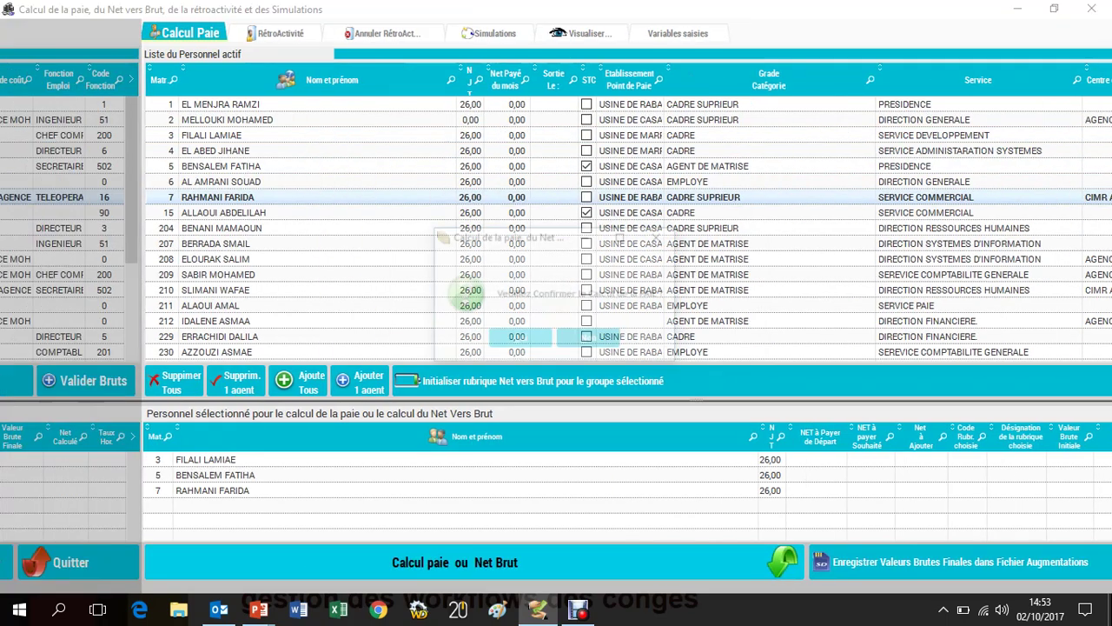
key("Return")
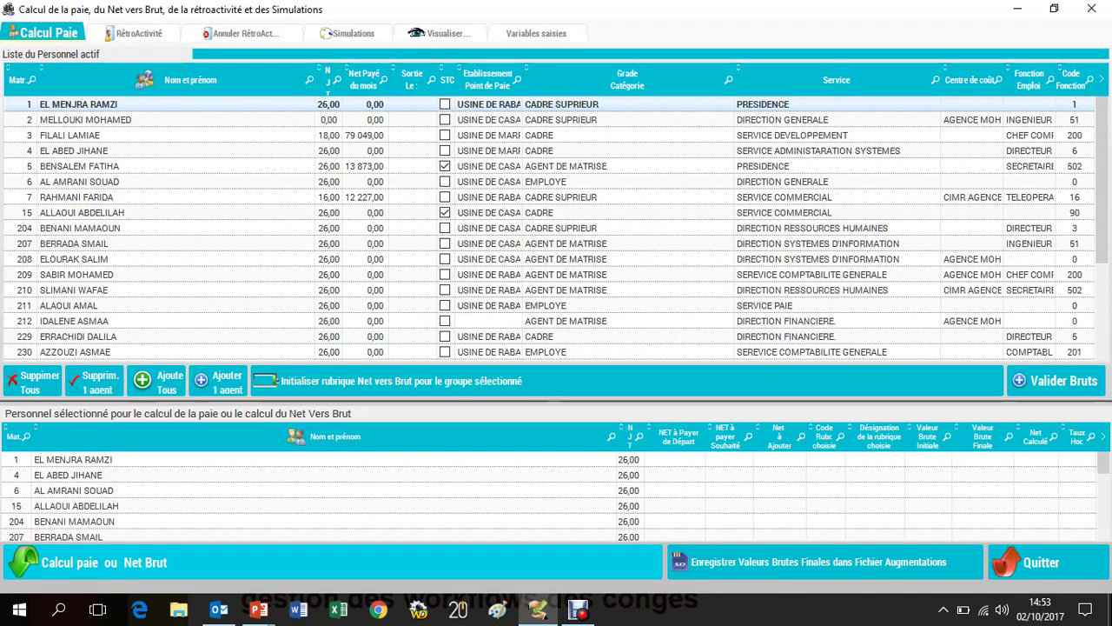
left_click(441, 33)
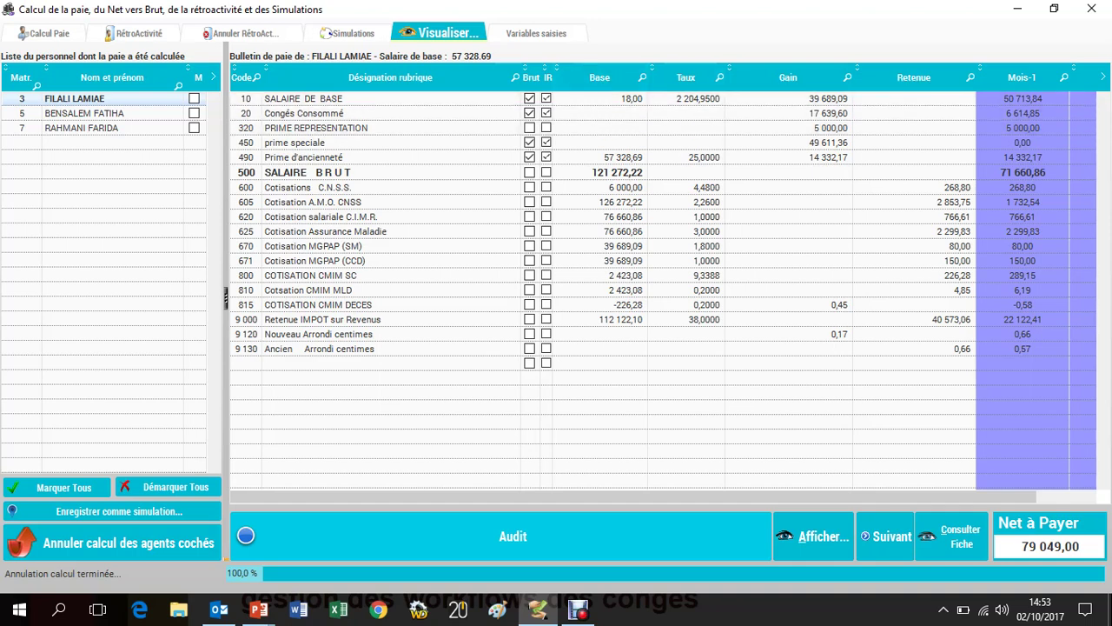
Close the payroll calculation and preview the monthly payslips for 01/03/2017 to 31/03/2017 with the leave situation included
left_click(1092, 9)
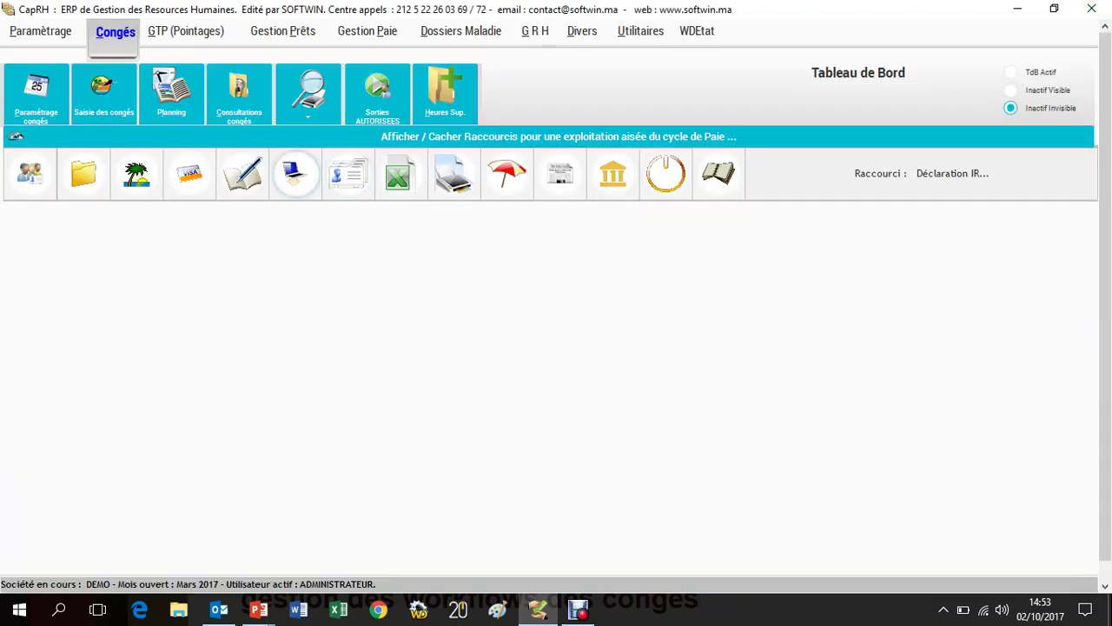
left_click(347, 174)
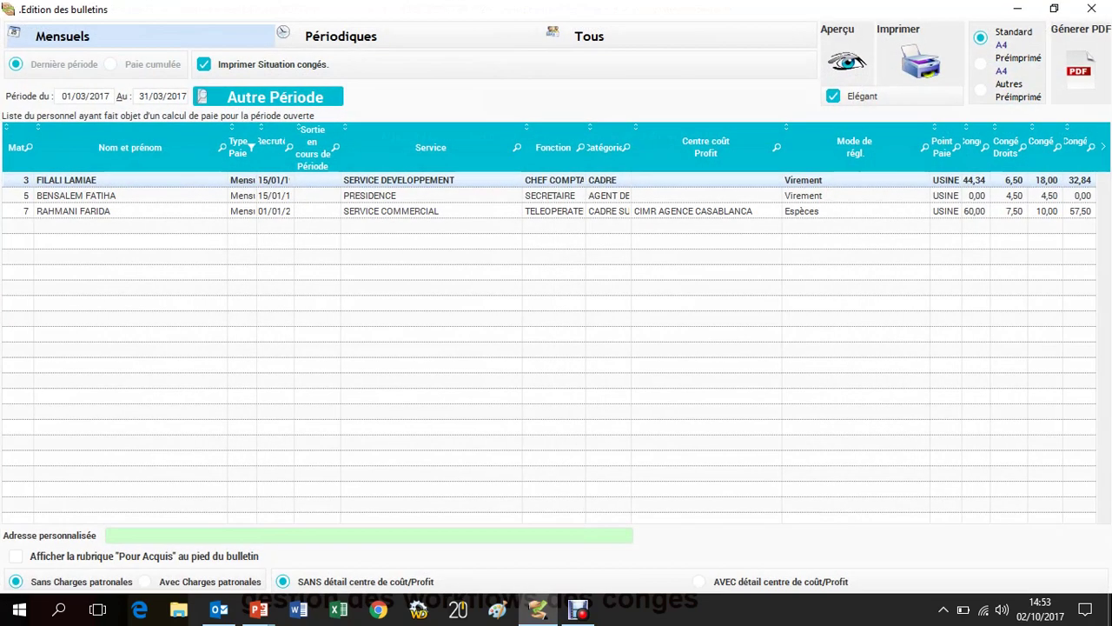
left_click(847, 61)
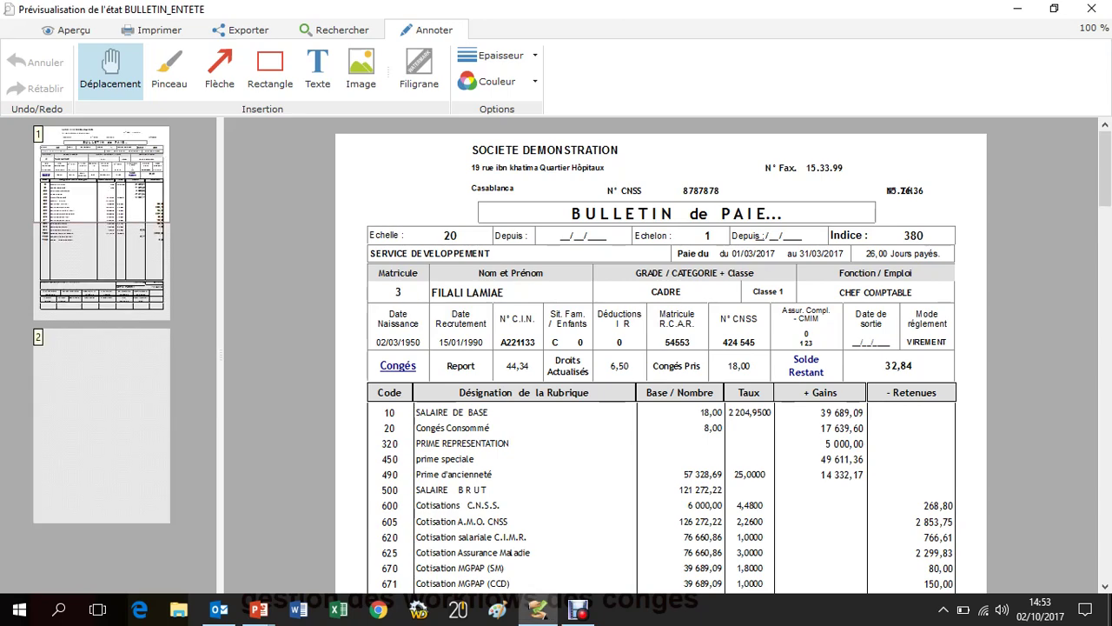
scroll(660, 355, "down", 2)
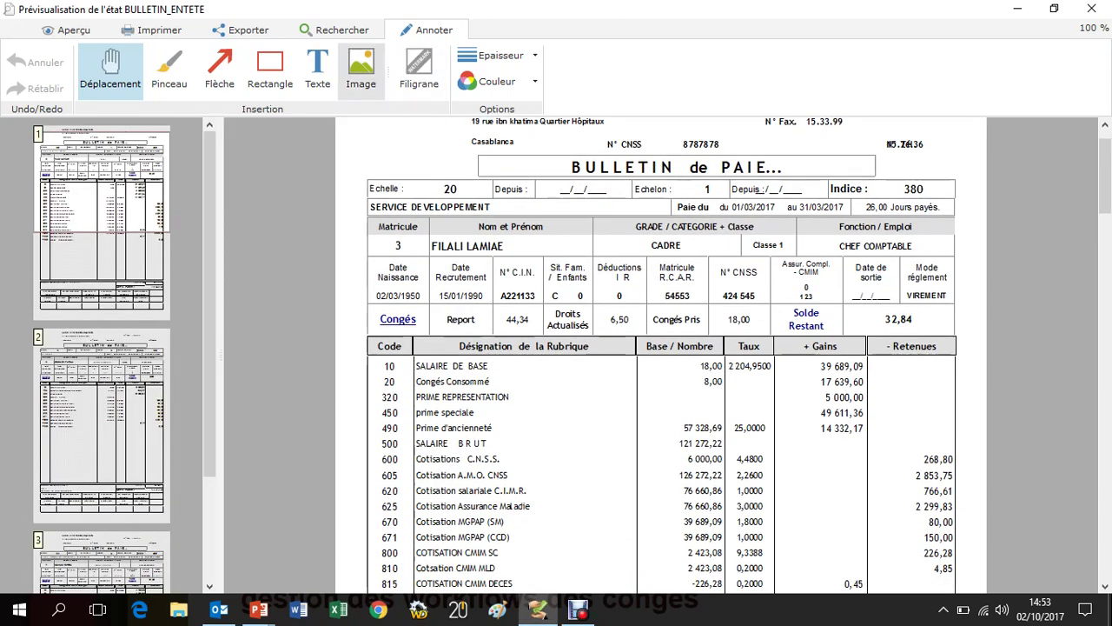
Draw a rectangle annotation around the SALAIRE DE BASE and Congés Consommé lines on the first payslip
left_click(270, 69)
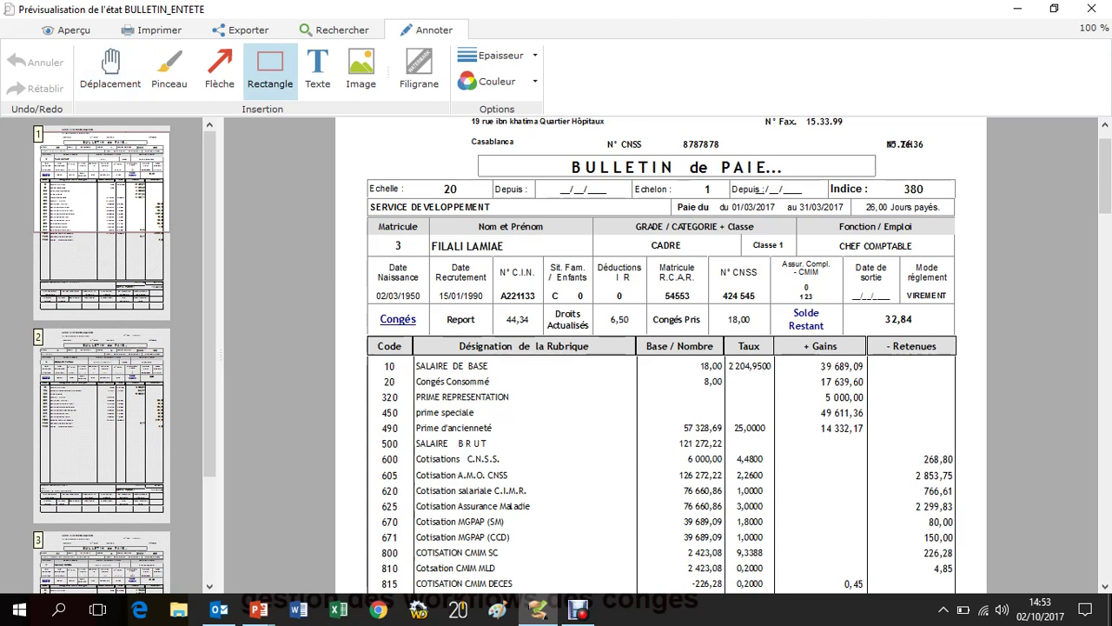
left_click_drag(369, 354, 954, 393)
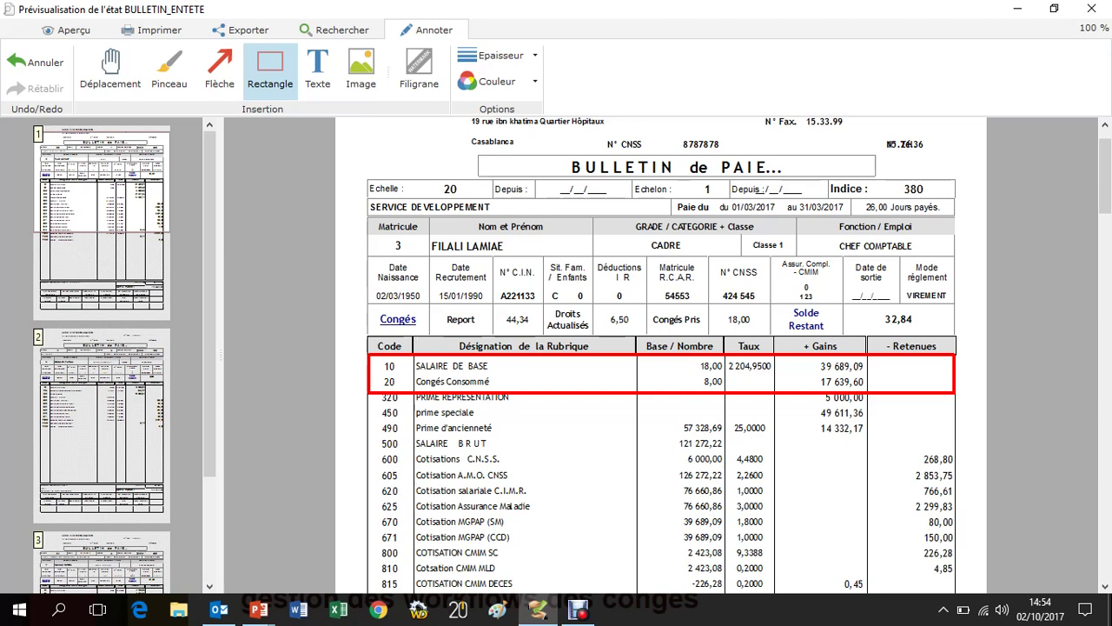
left_click(110, 70)
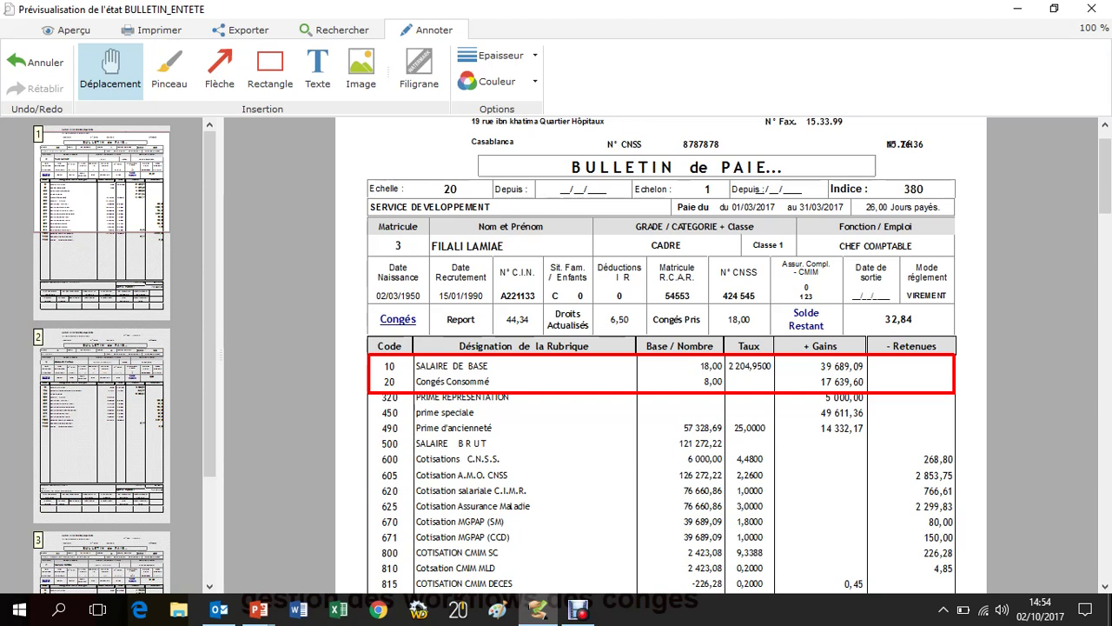
Examine the pay lines and leave balances on all three payslips, and close the preview and the payslip window
scroll(661, 365, "down", 2)
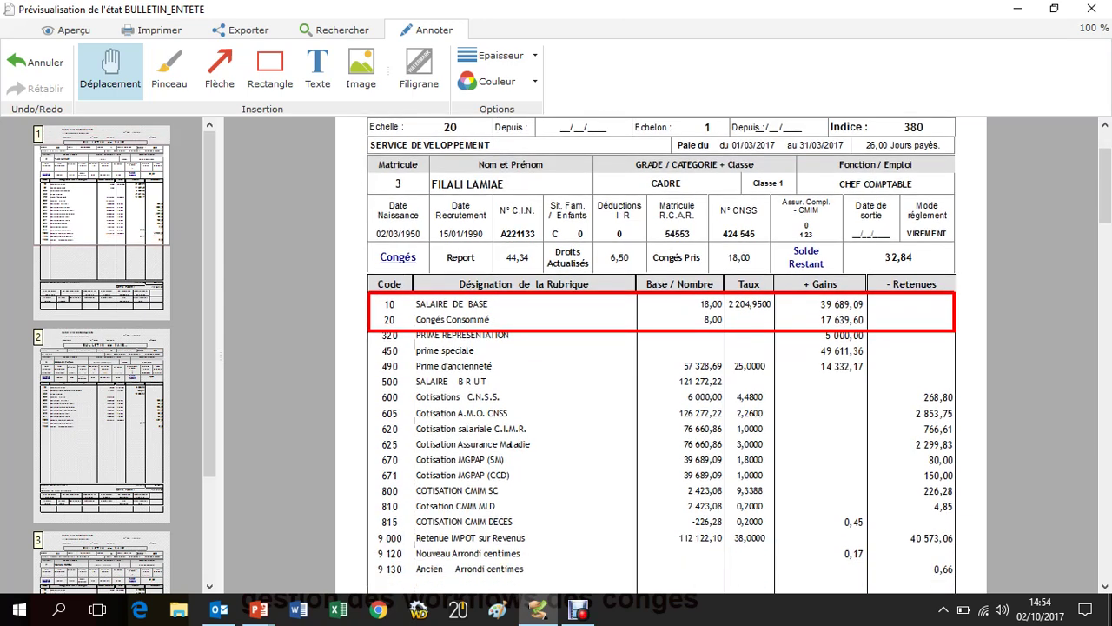
scroll(660, 352, "up", 1)
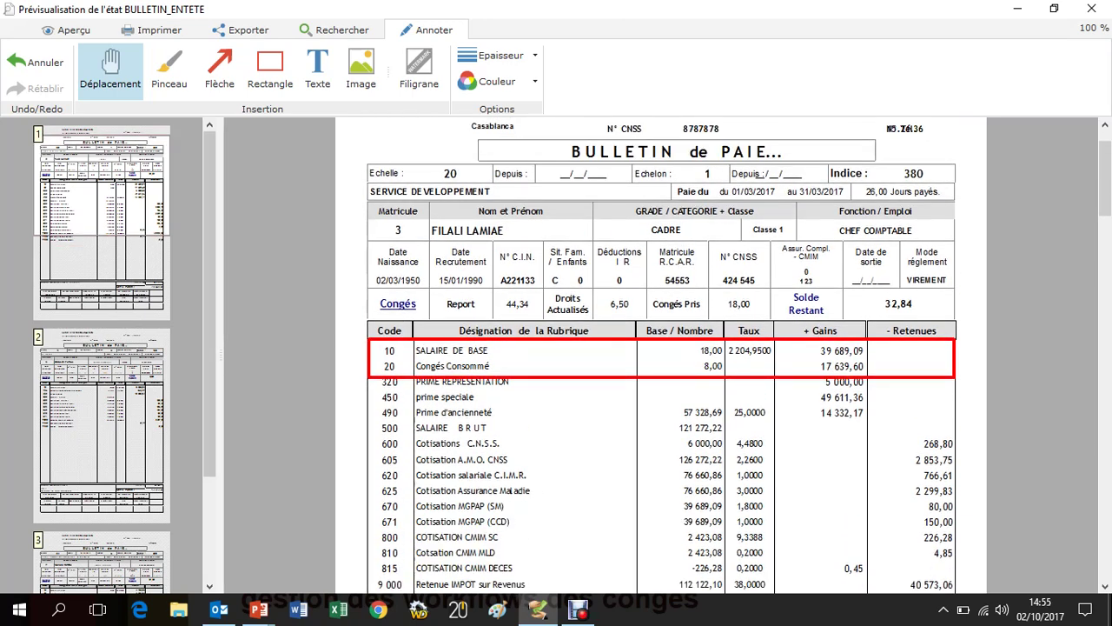
scroll(660, 356, "down", 15)
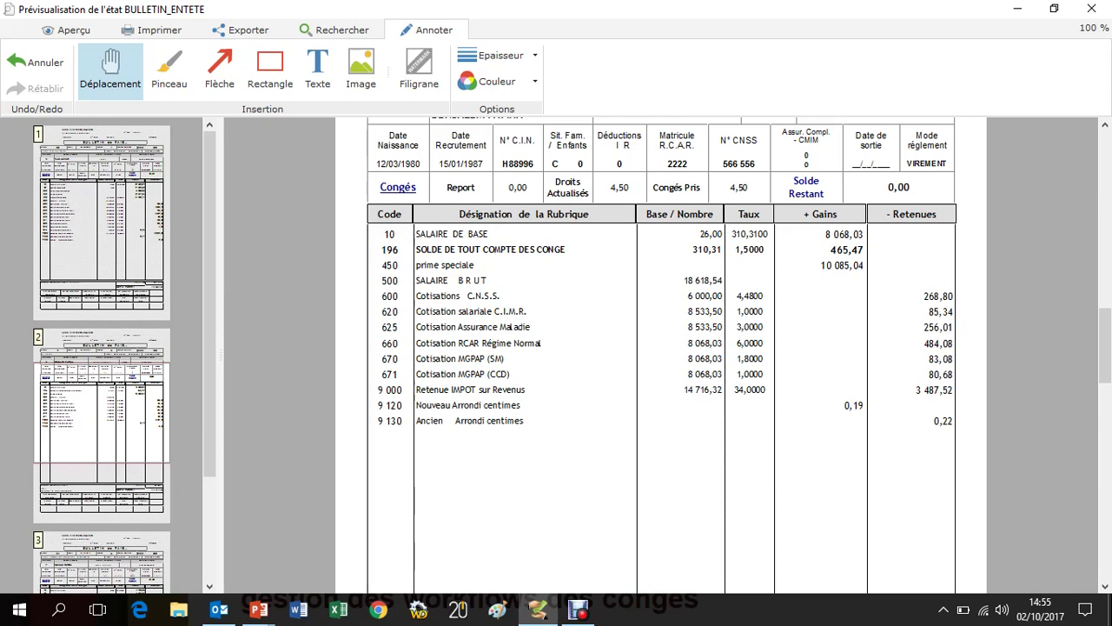
scroll(661, 348, "down", 10)
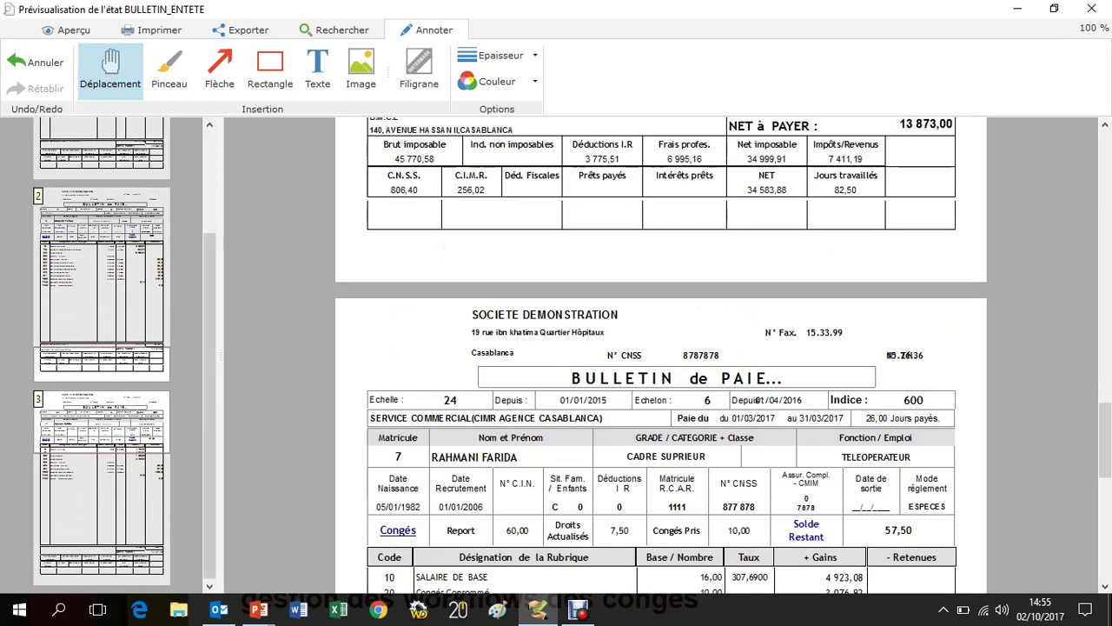
scroll(660, 348, "down", 3)
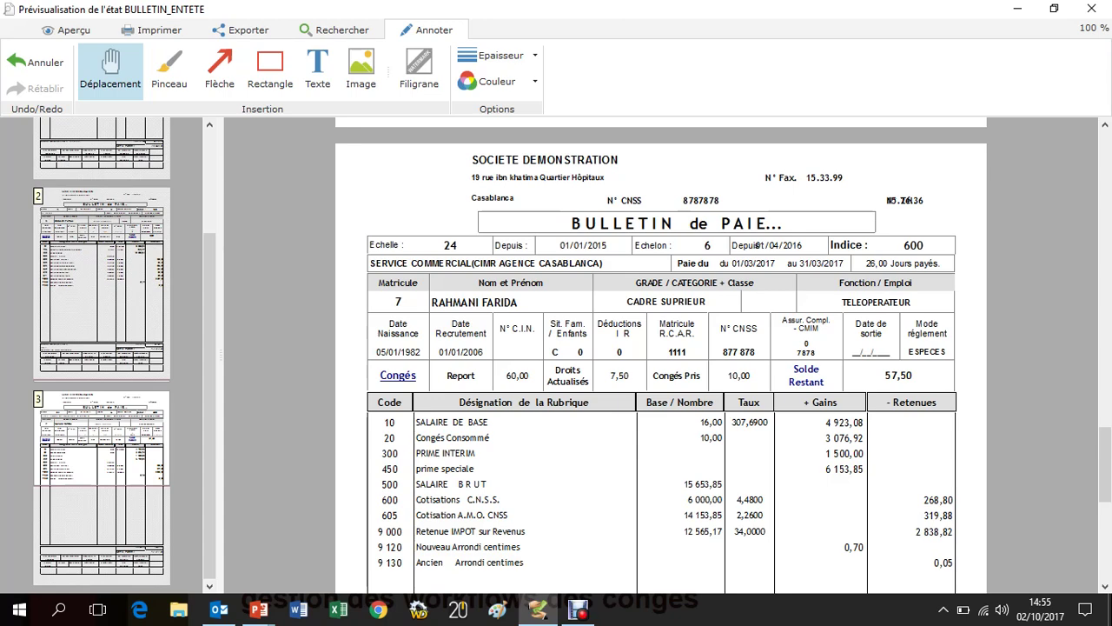
scroll(661, 356, "down", 1)
scroll(661, 356, "up", 2)
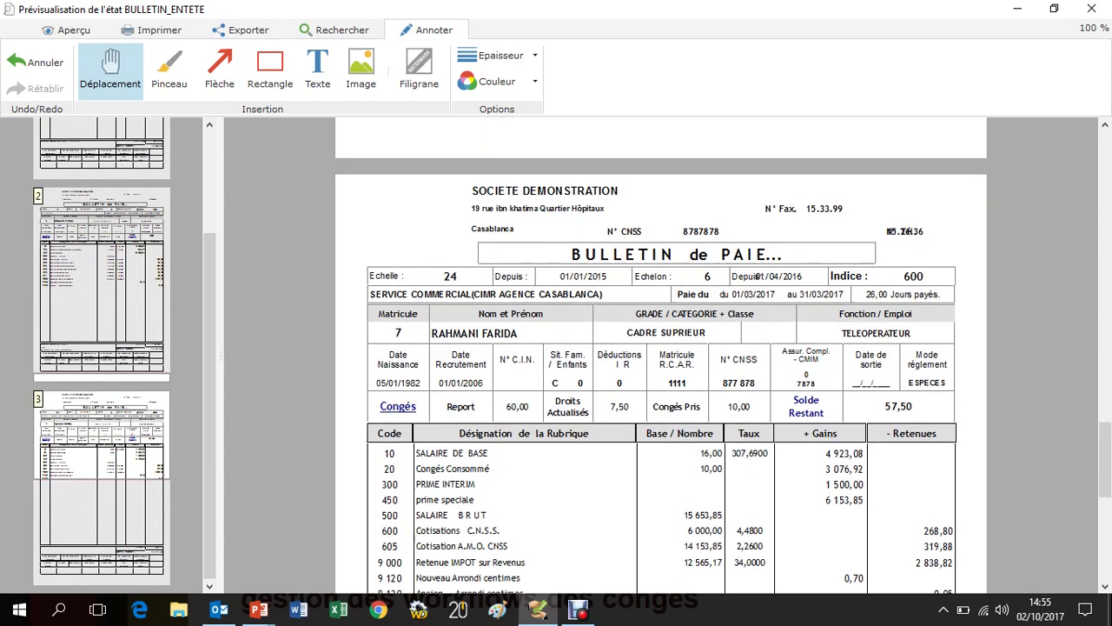
left_click(1091, 8)
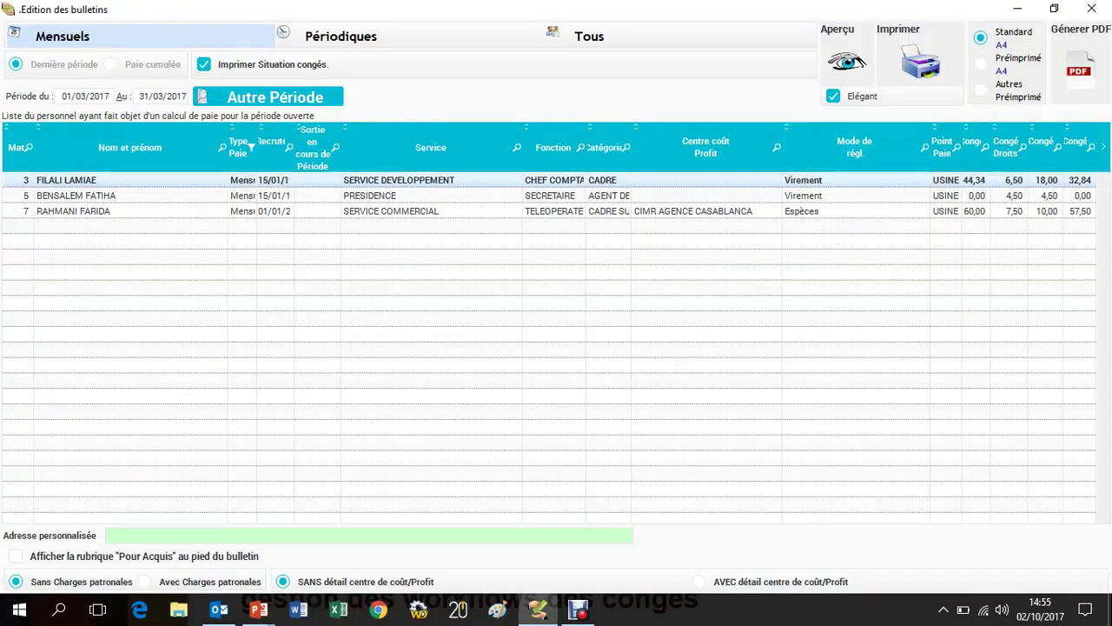
left_click(1092, 8)
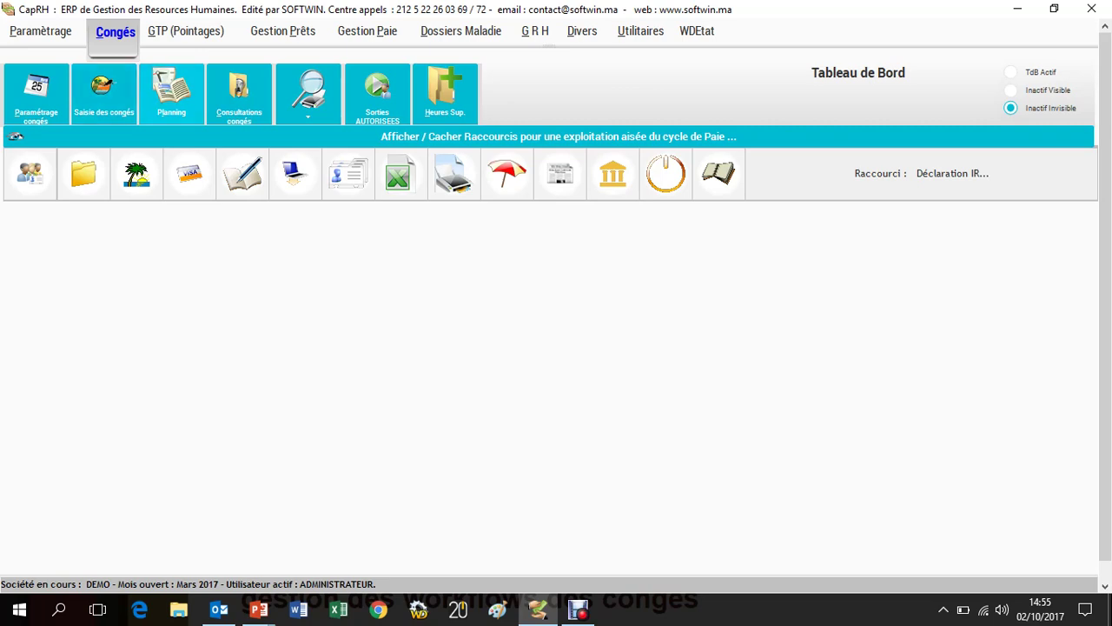
Open the leave planning and filter it to the DIRECTION GENERALE service
left_click(171, 91)
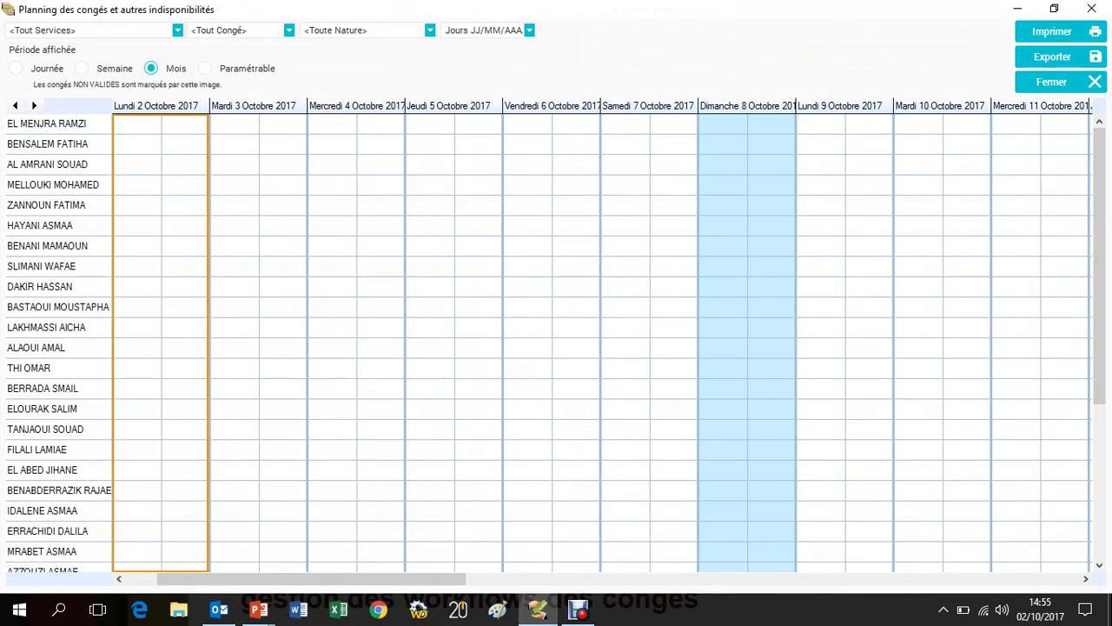
left_click(177, 29)
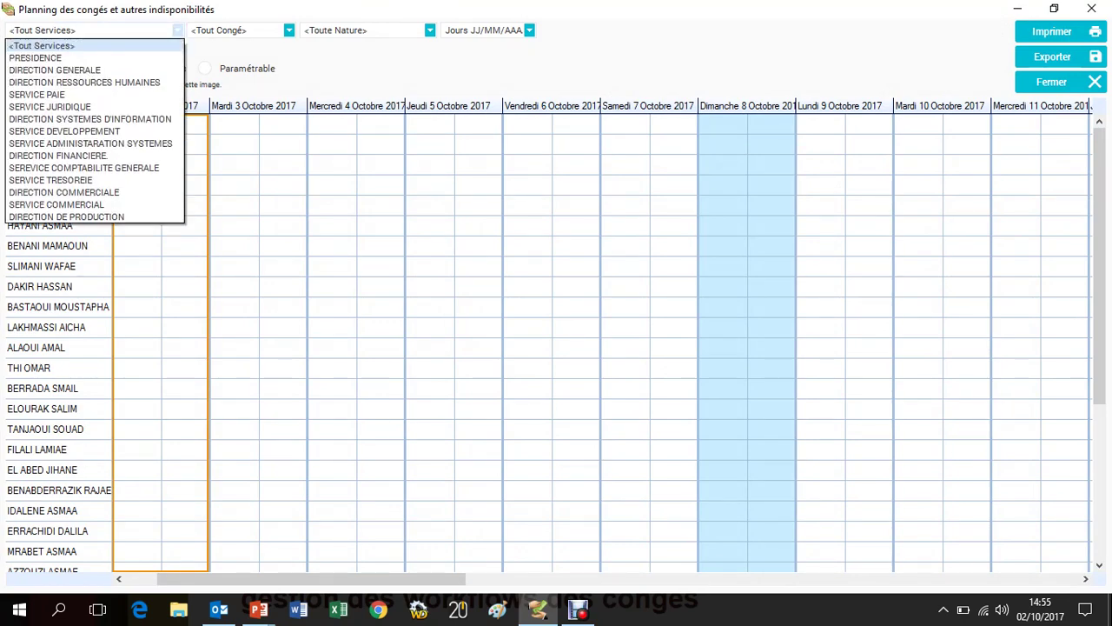
left_click(54, 70)
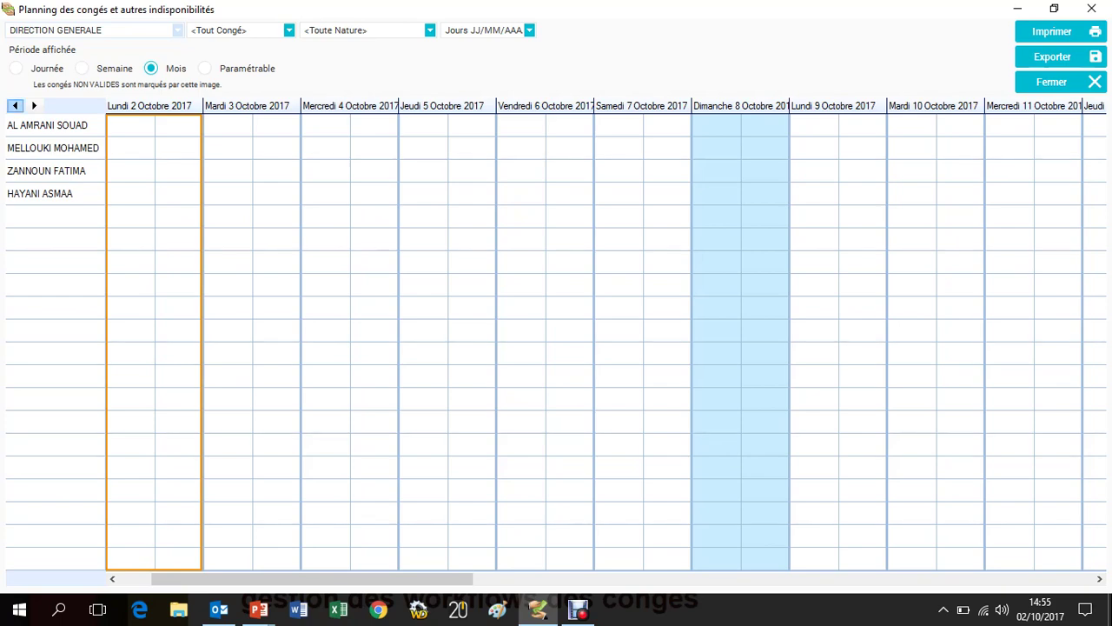
Move the monthly leave planning back to January 2017 and examine the leave scheduled for the service
left_click(15, 105)
left_click(15, 105)
left_click(15, 105)
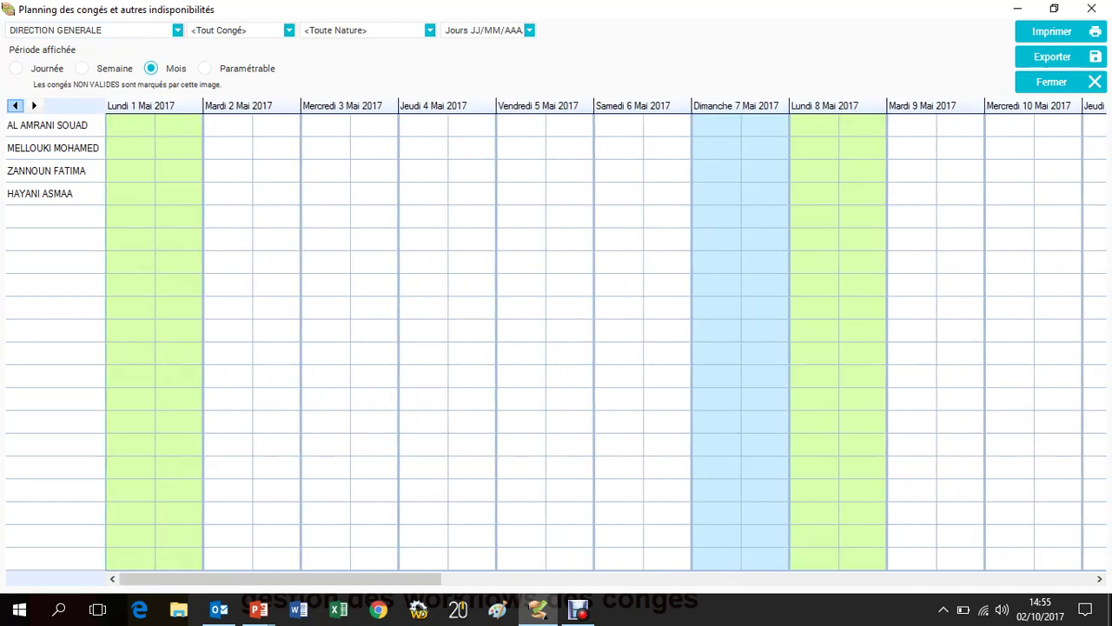
left_click(14, 105)
left_click(15, 105)
left_click(14, 105)
left_click(15, 106)
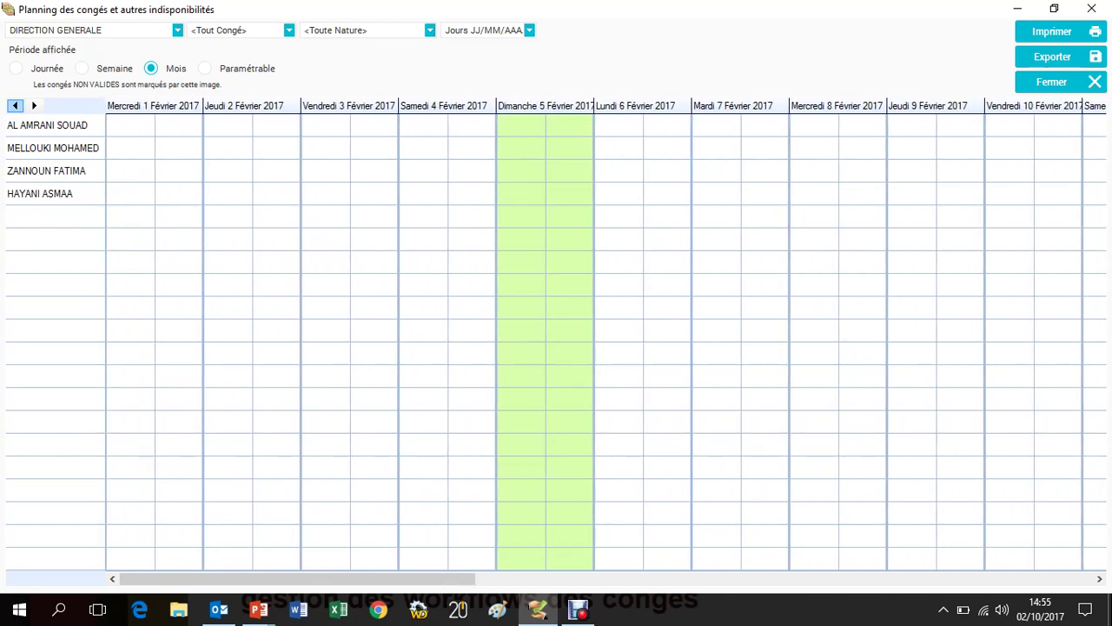
left_click(15, 105)
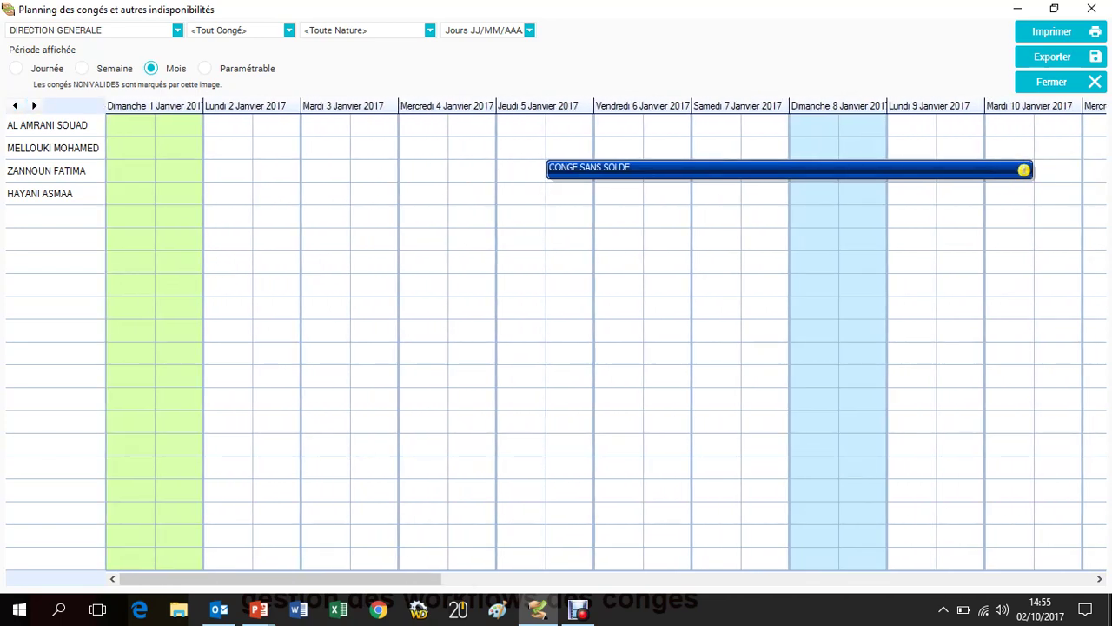
mouse_move(665, 171)
Show all services in the planning again and review the validation status filter, keeping <Tout Congé>
left_click(177, 29)
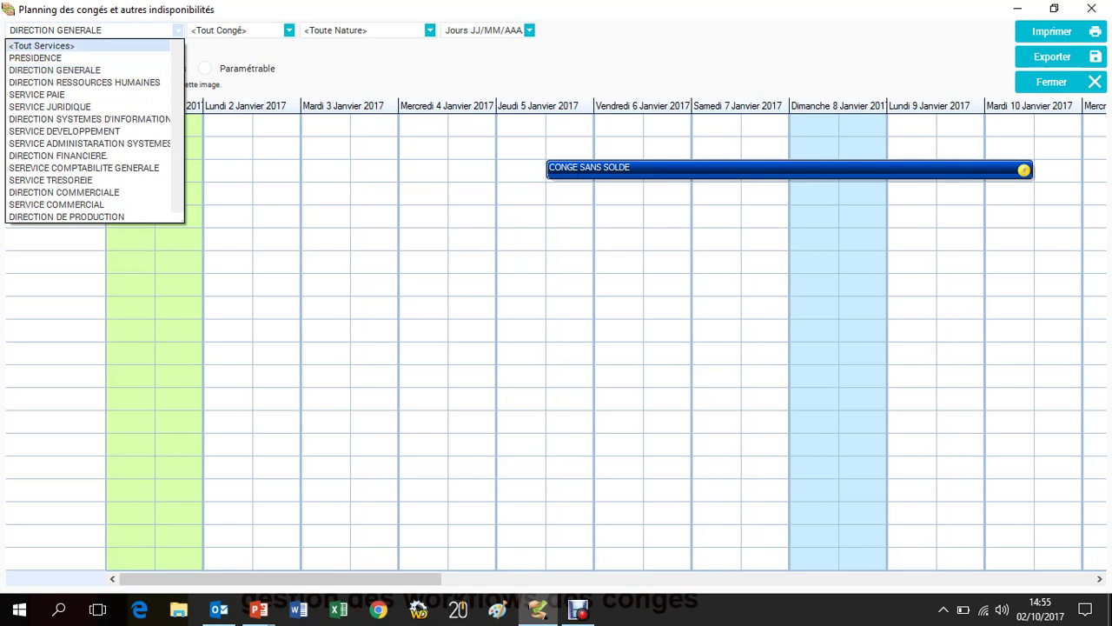
key("Return")
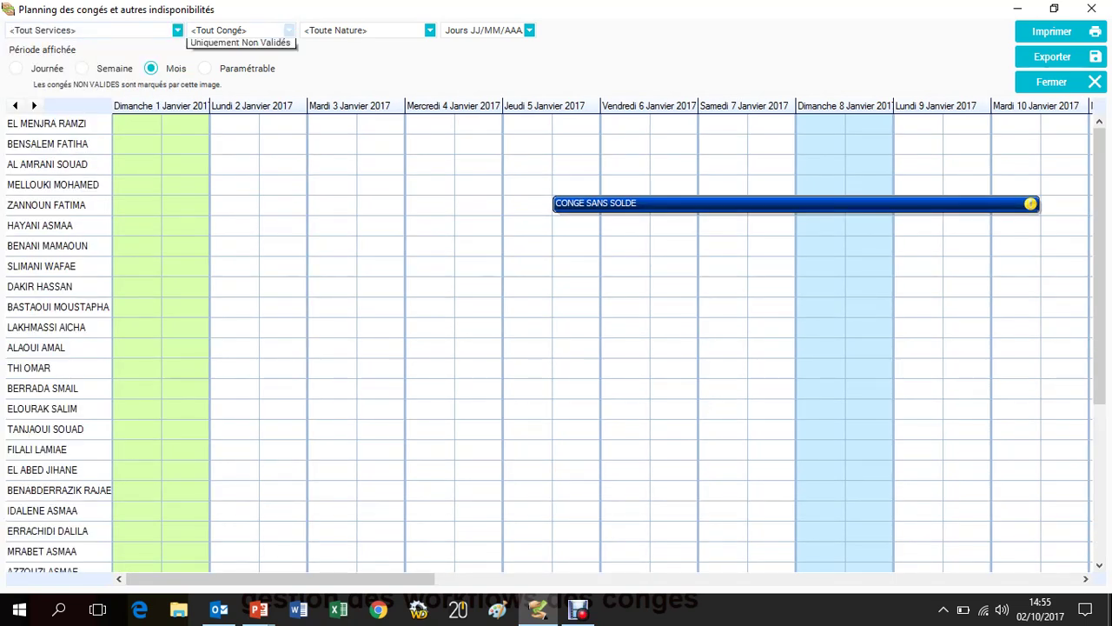
left_click(288, 30)
key("Up")
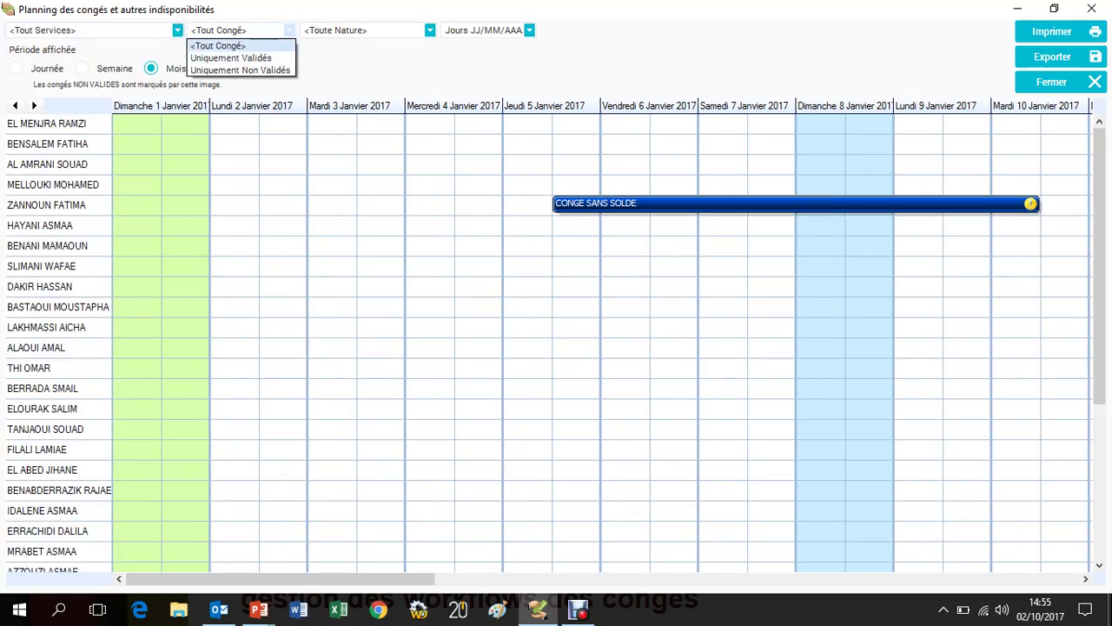
Review the leave nature filter choices down to CONGE SANS SOLDE, keep <Toute Nature>, and close the planning
left_click(429, 31)
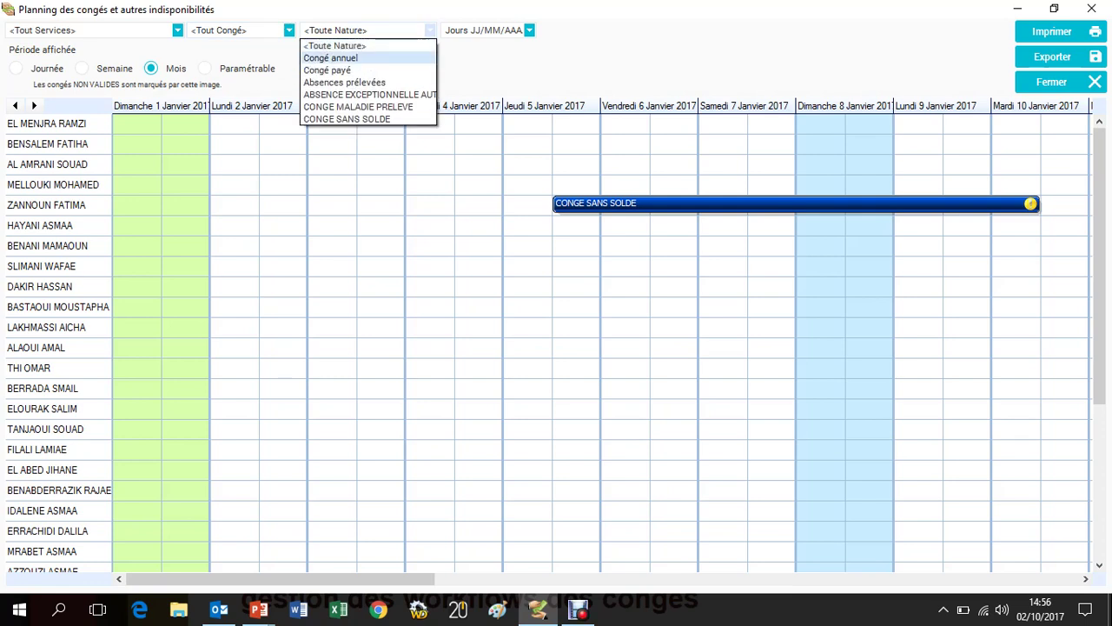
key("Down")
key("Down")
key("Down")
key("Down")
key("Down")
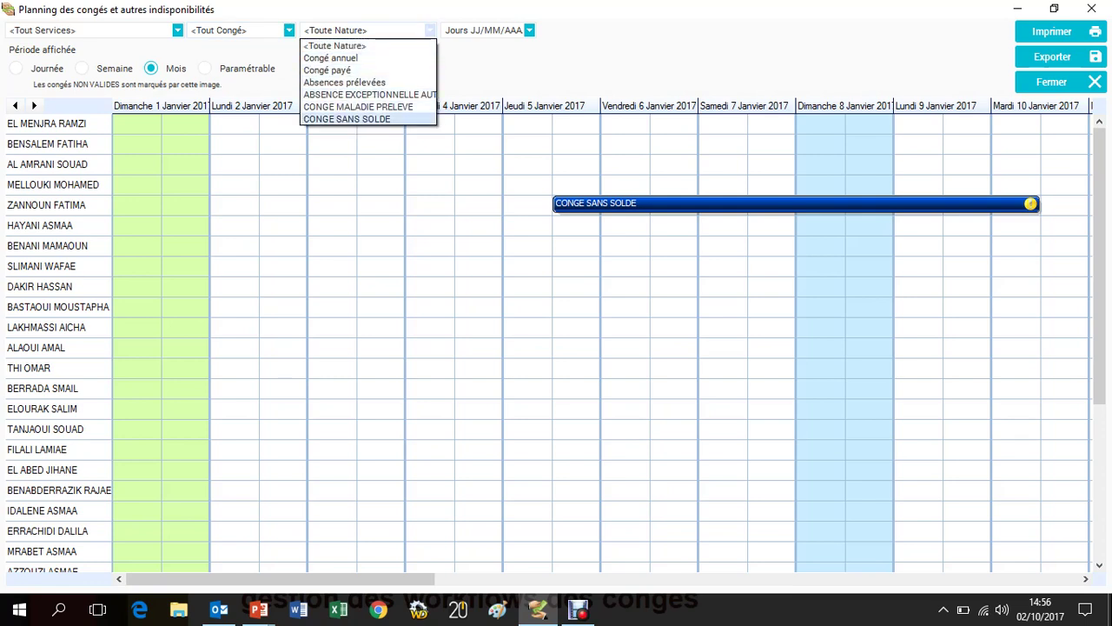
key("Escape")
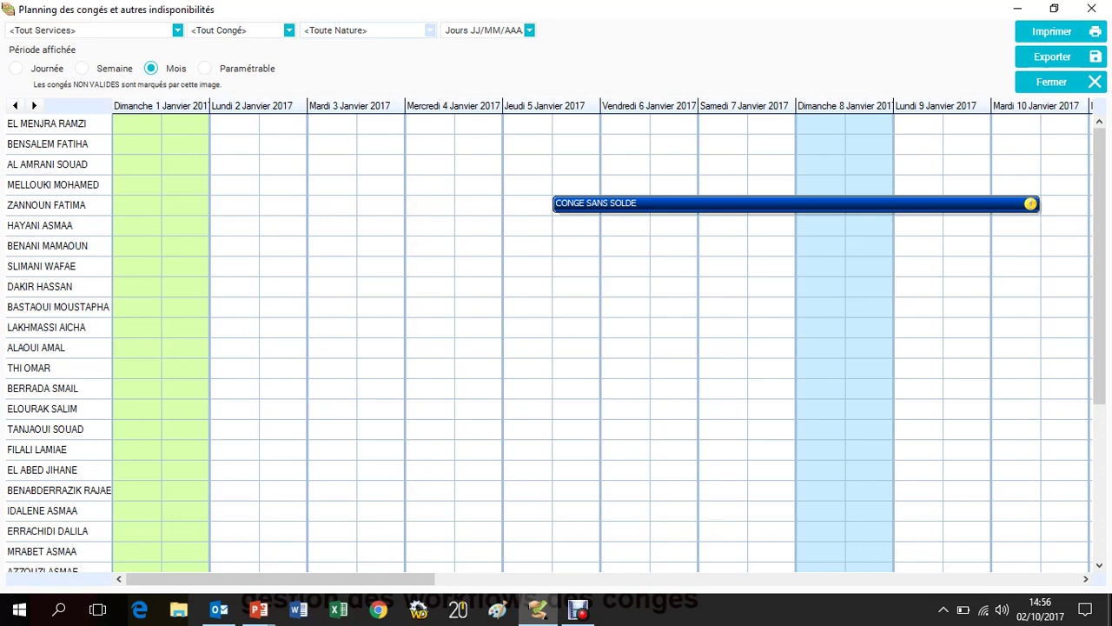
left_click(1092, 9)
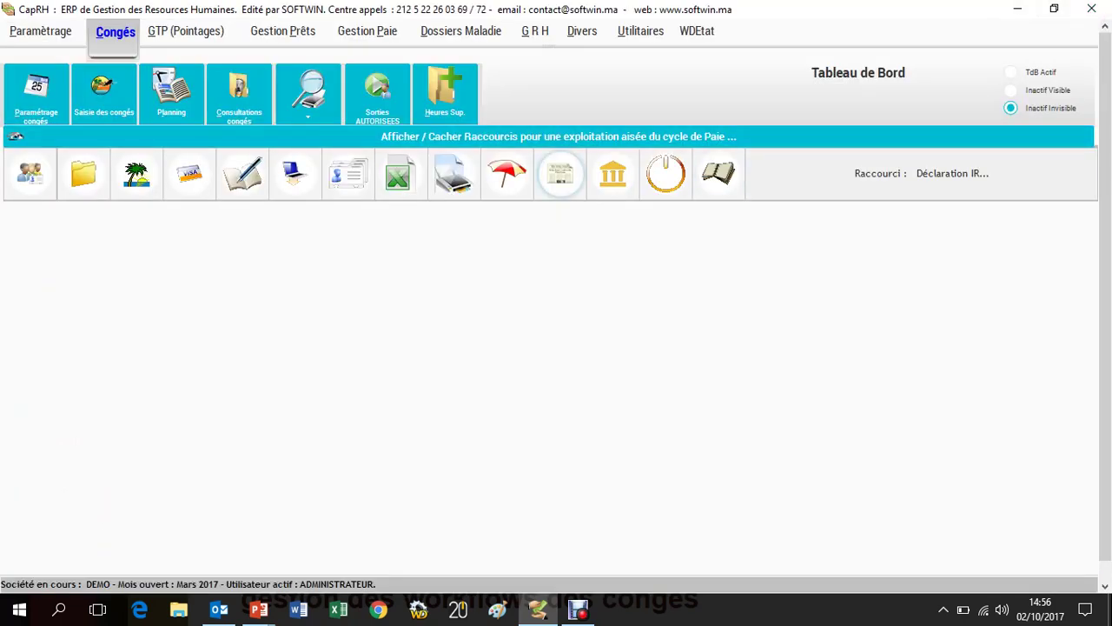
Open the Situation des congés report from the paid leave and other unavailability reports
left_click(239, 93)
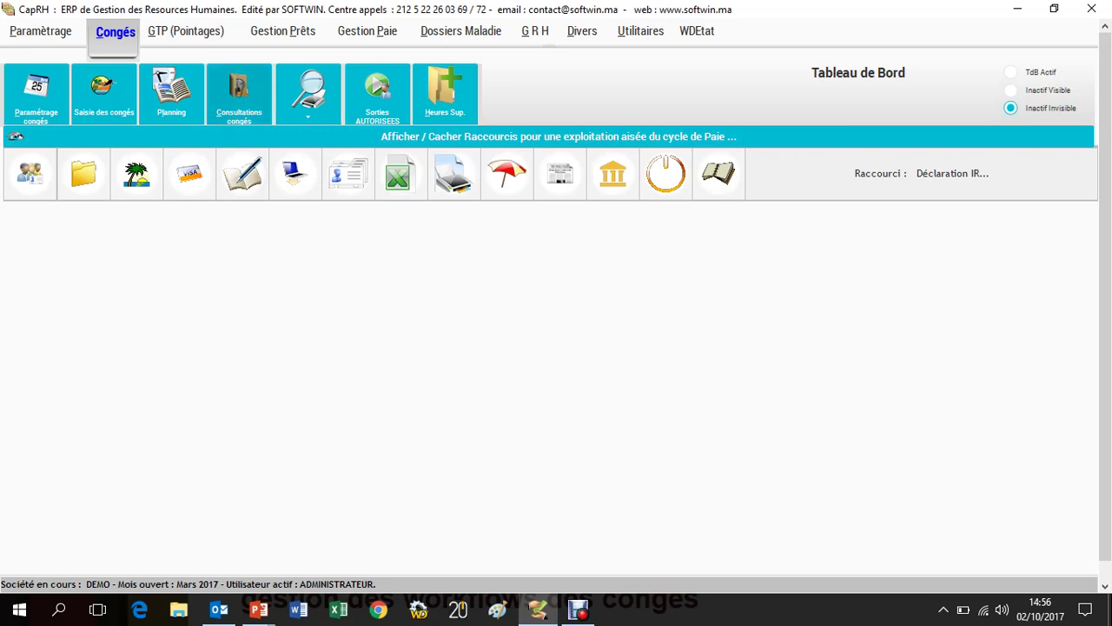
left_click(856, 82)
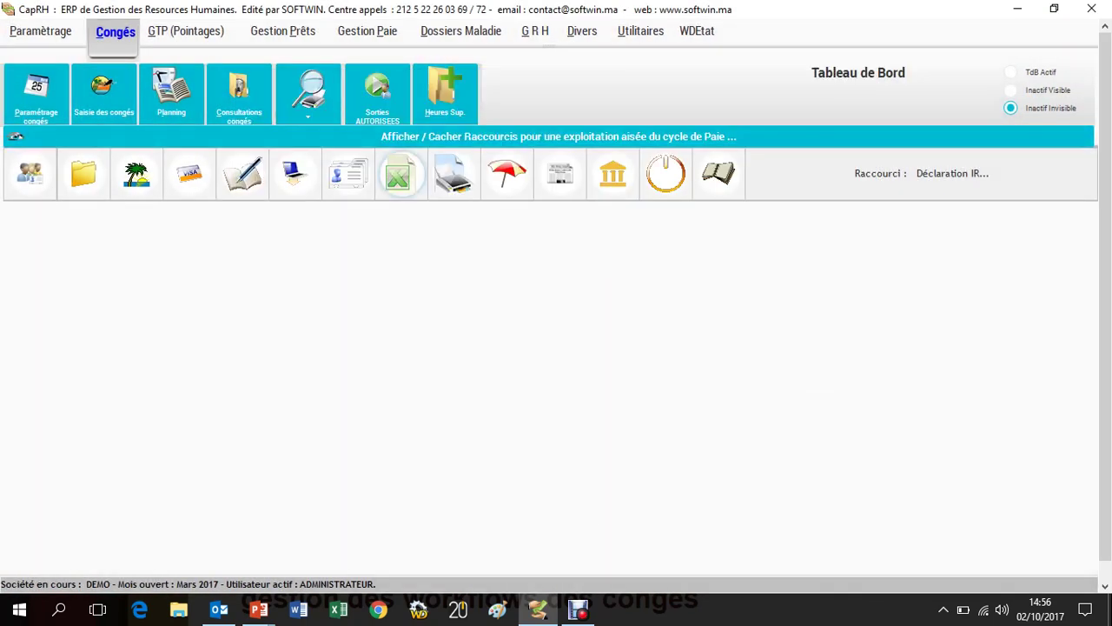
left_click(325, 118)
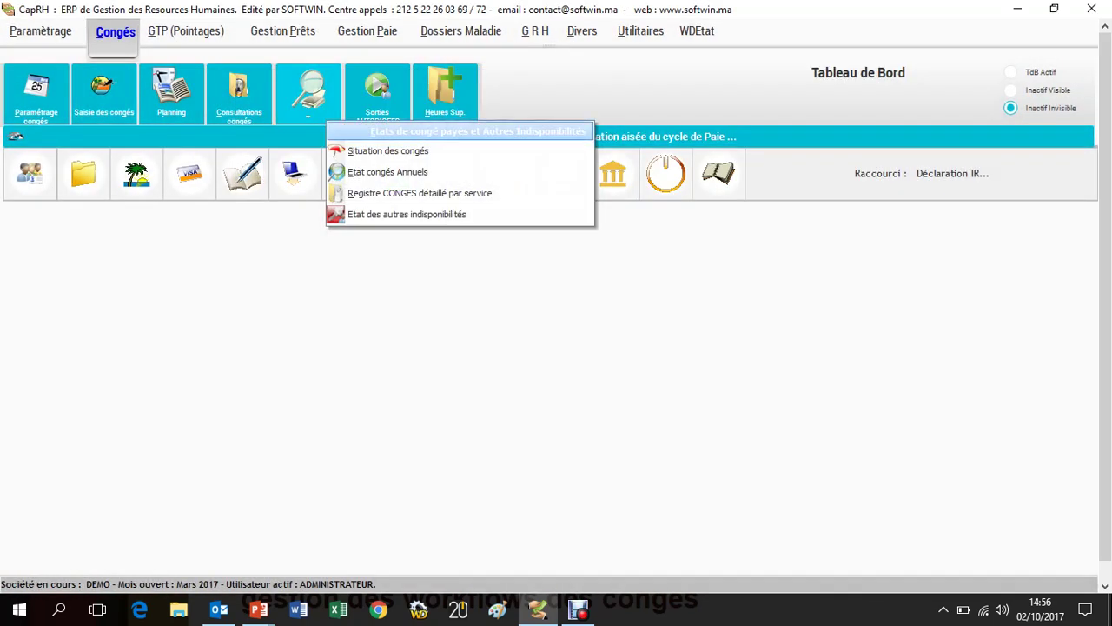
left_click(387, 150)
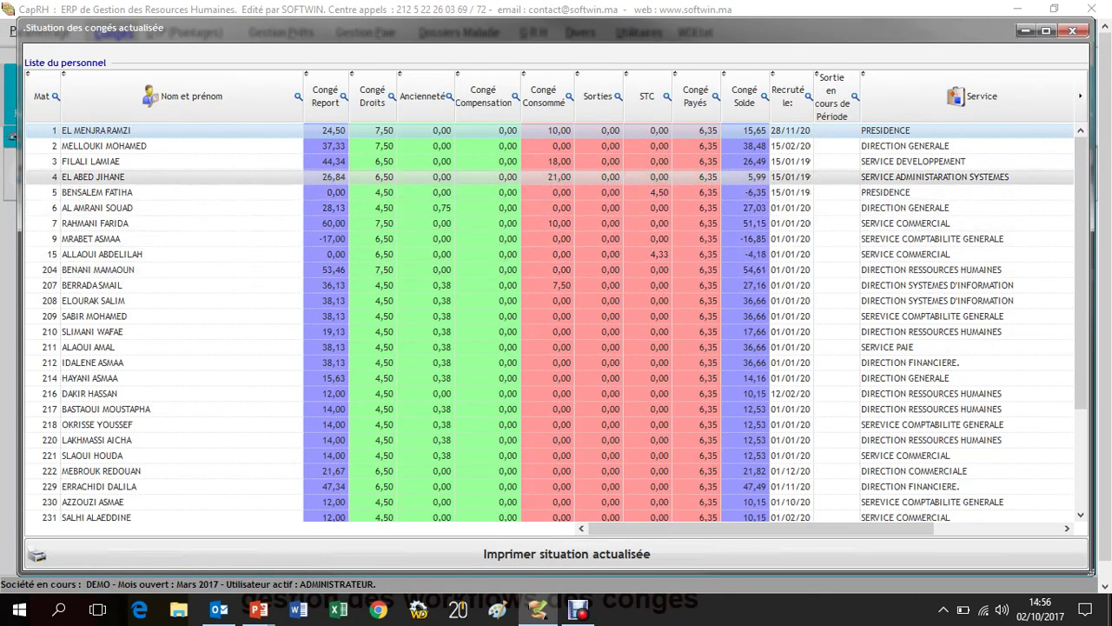
Examine the staff leave balances, preview the printout of the updated leave situation, and close the preview
left_click(327, 162)
left_click(329, 239)
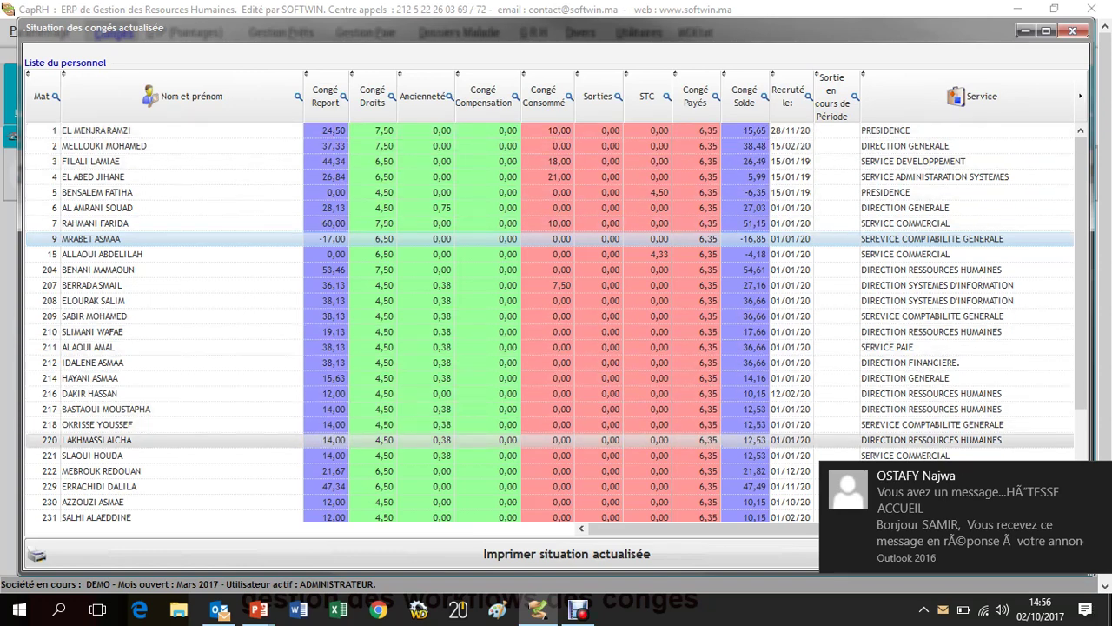
scroll(556, 476, "down", 3)
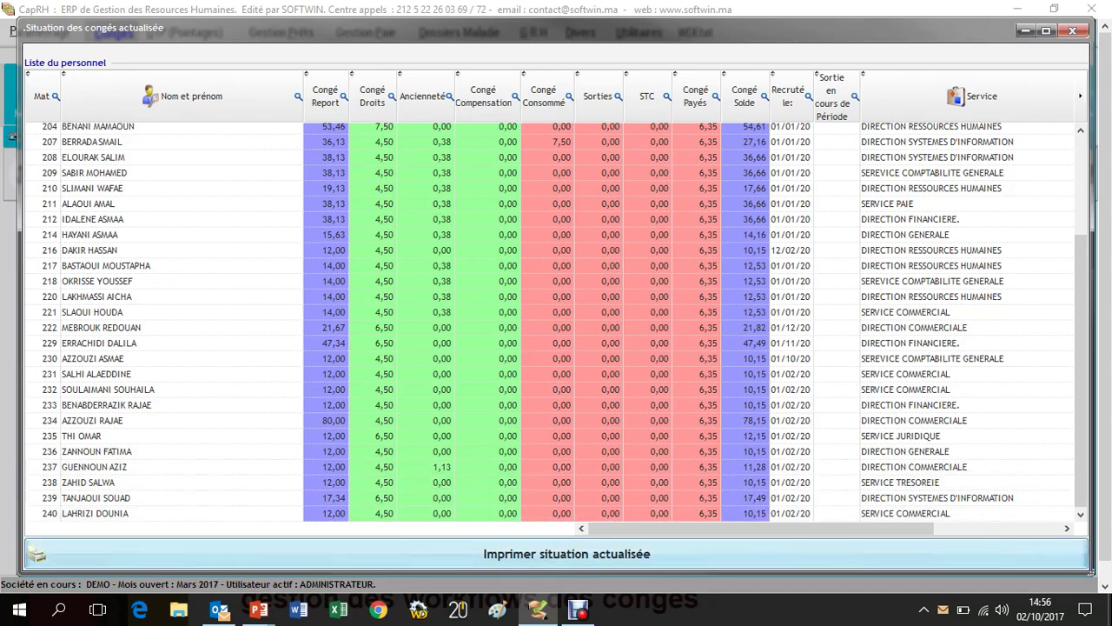
left_click(567, 554)
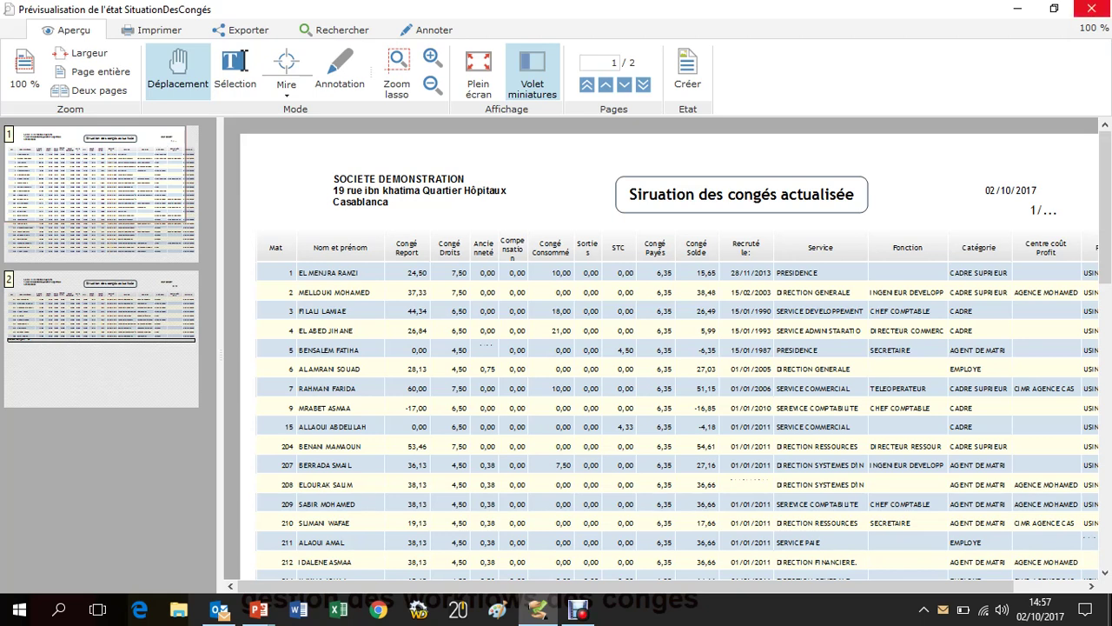
left_click(1086, 9)
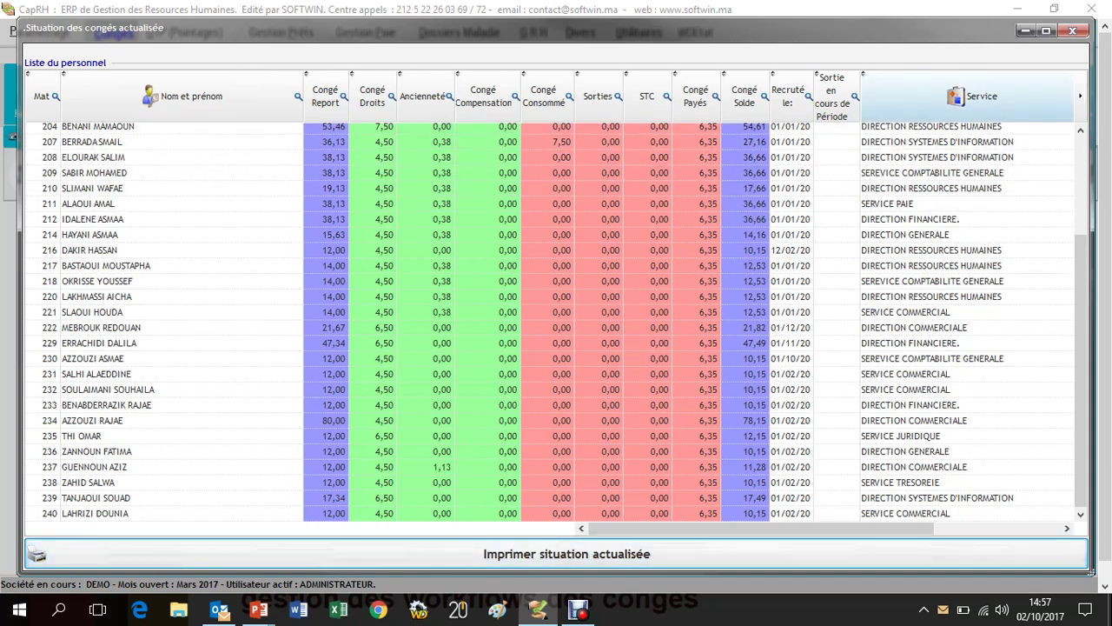
Filter the leave situation list by the Service column to show only DIRECTION GENERALE
left_click_drag(860, 528, 991, 528)
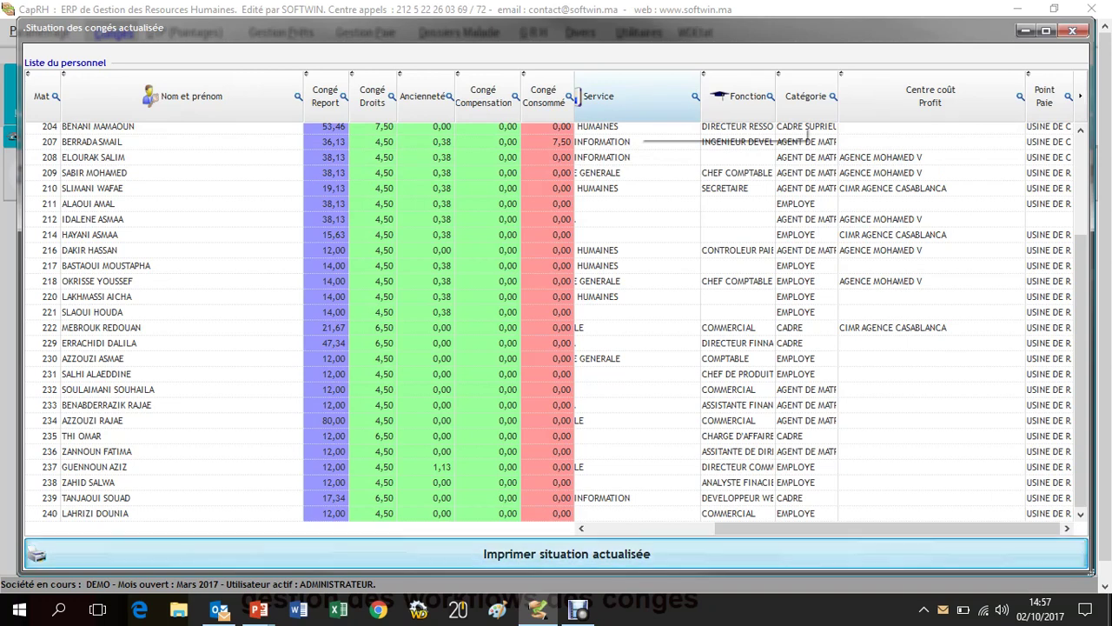
right_click(691, 97)
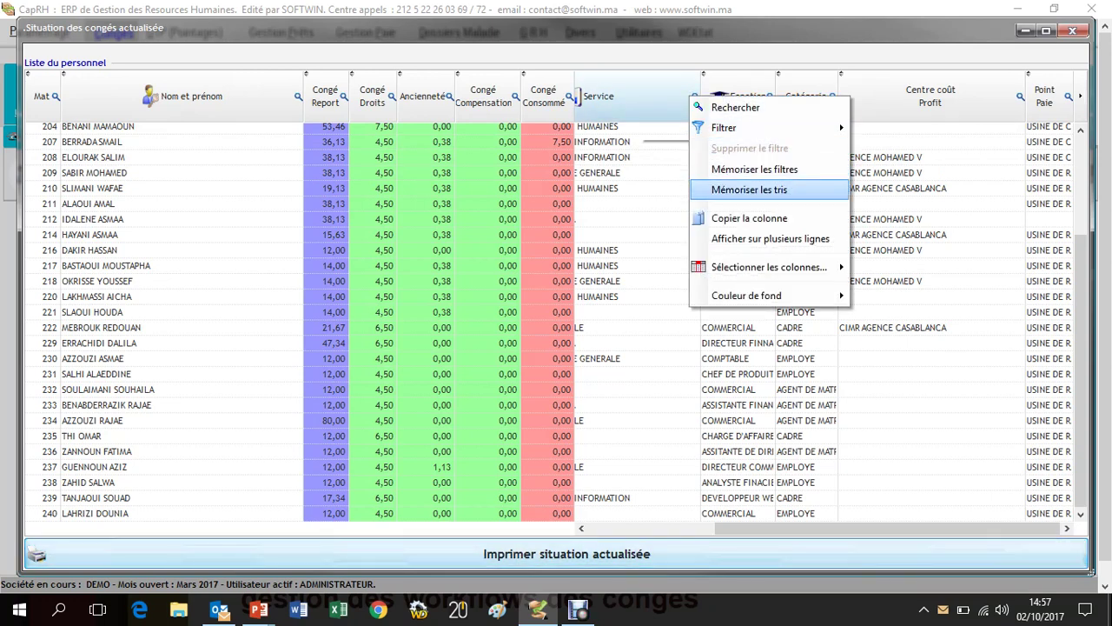
right_click(626, 105)
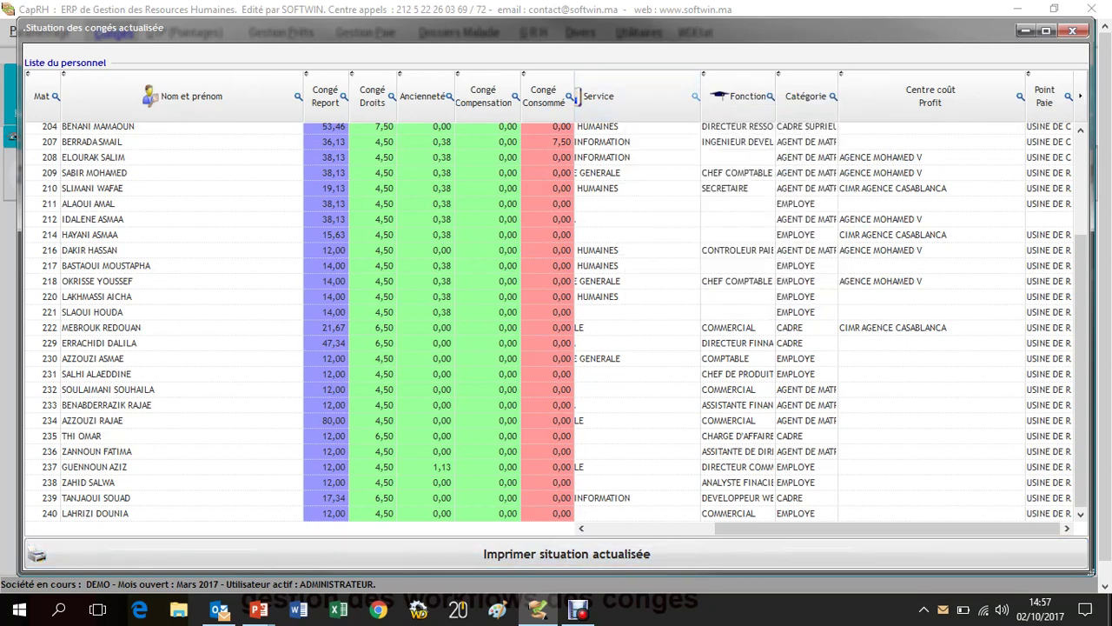
left_click(693, 96)
left_click(800, 238)
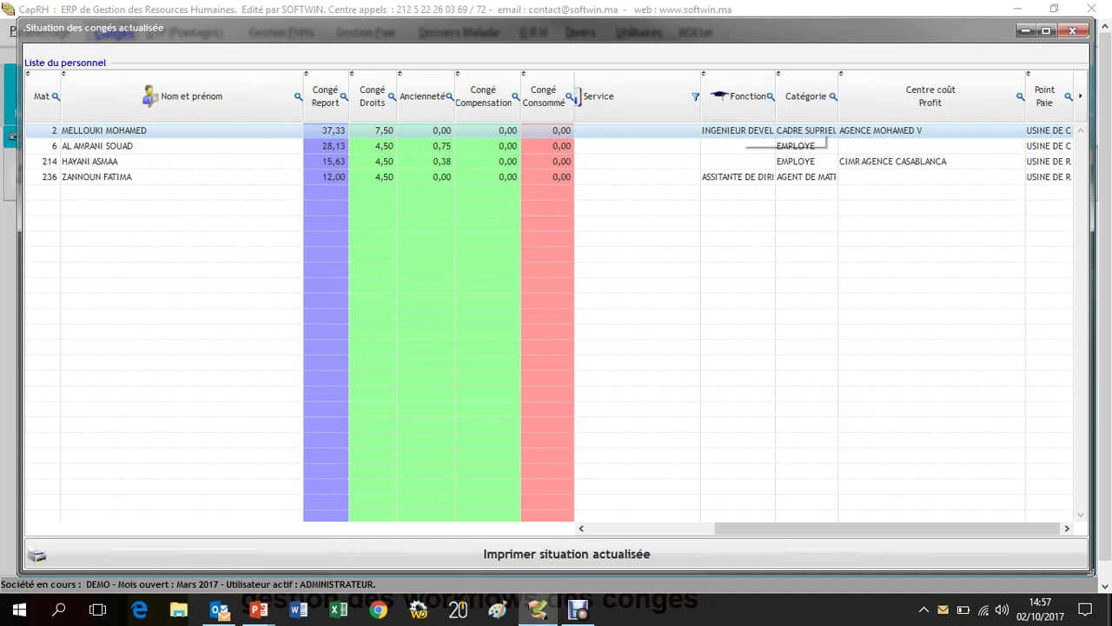
Remove the Service filter from the leave situation list and close the report
left_click(696, 97)
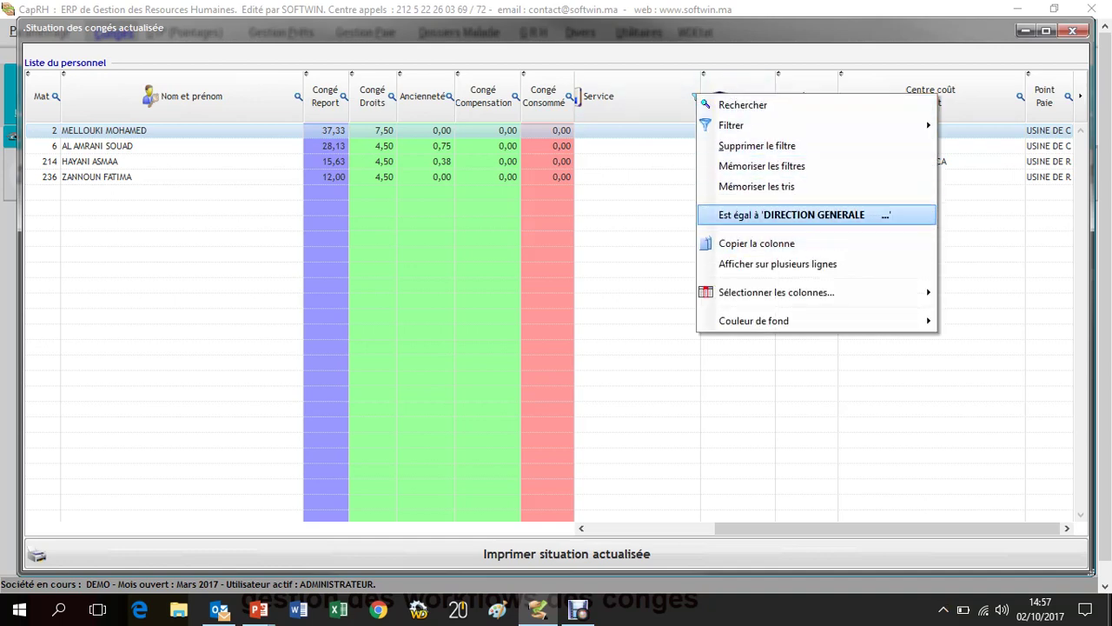
left_click(757, 146)
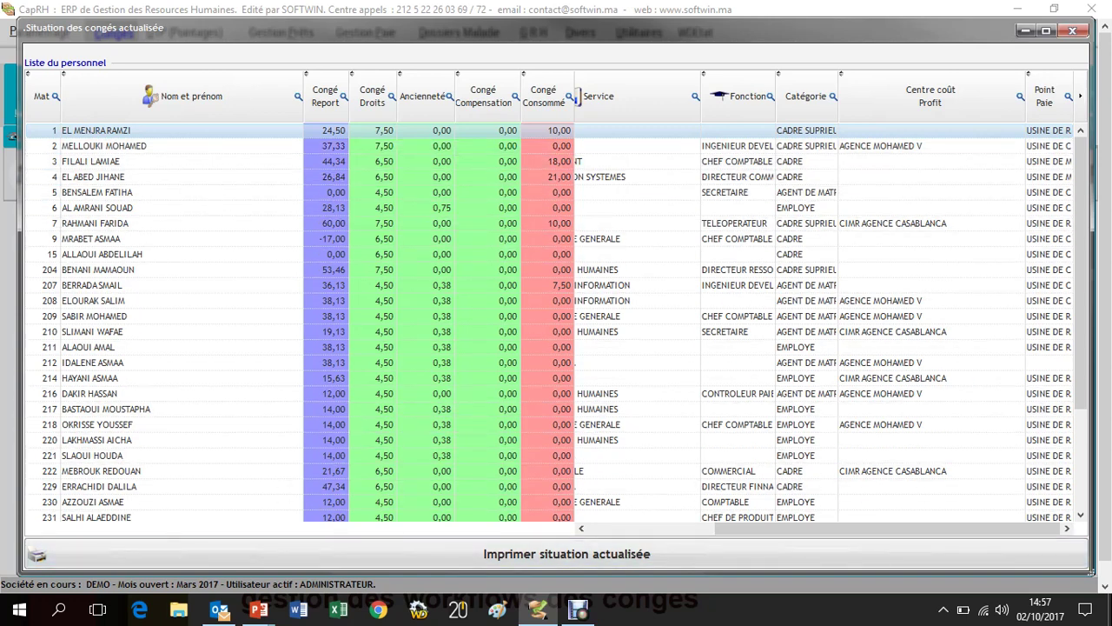
left_click(1073, 30)
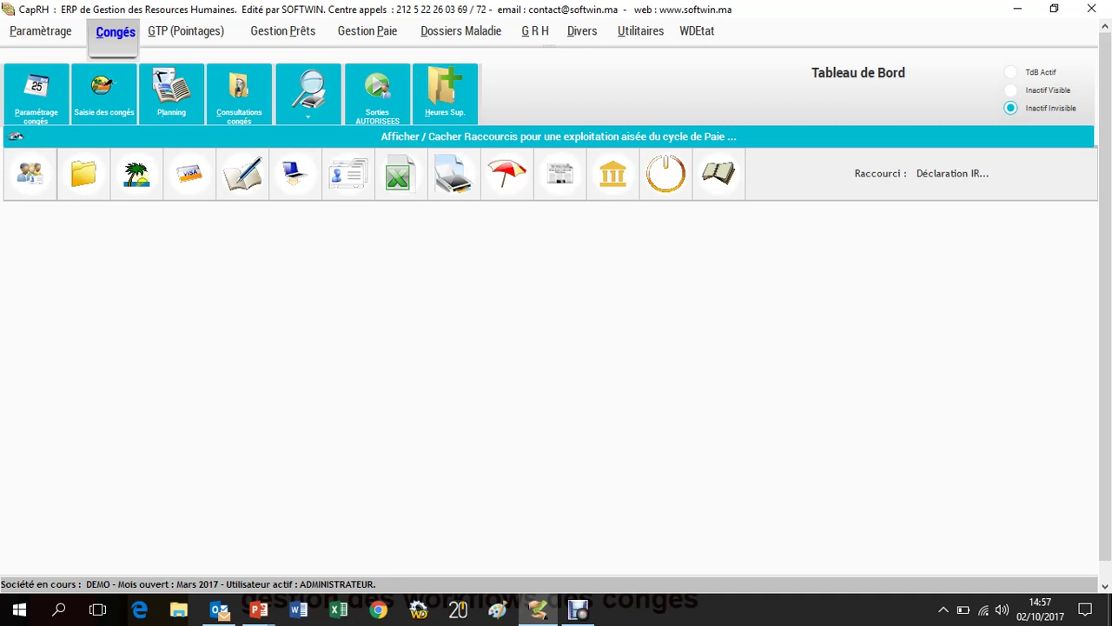
left_click(579, 609)
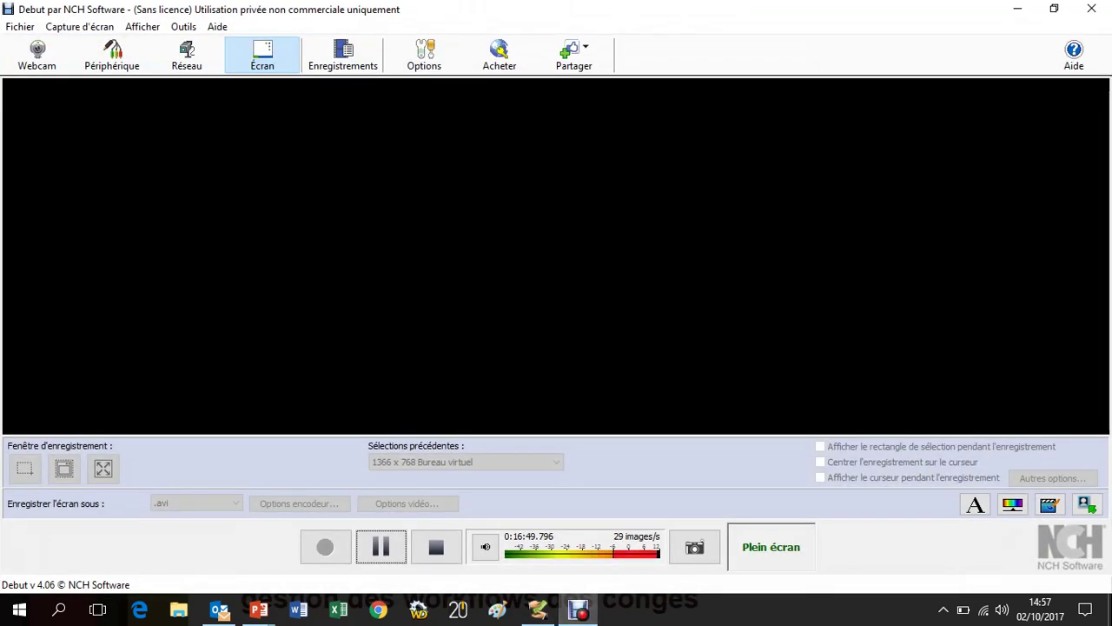